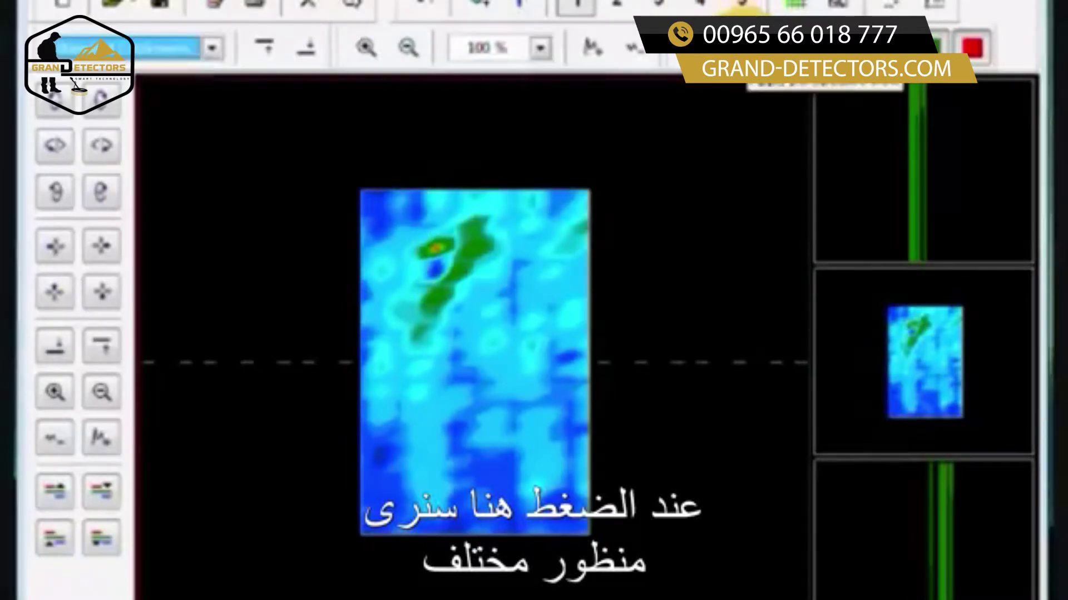
Switch the ground scan to perspective view and minimize its difference in height so the whole surface fits
click(743, 4)
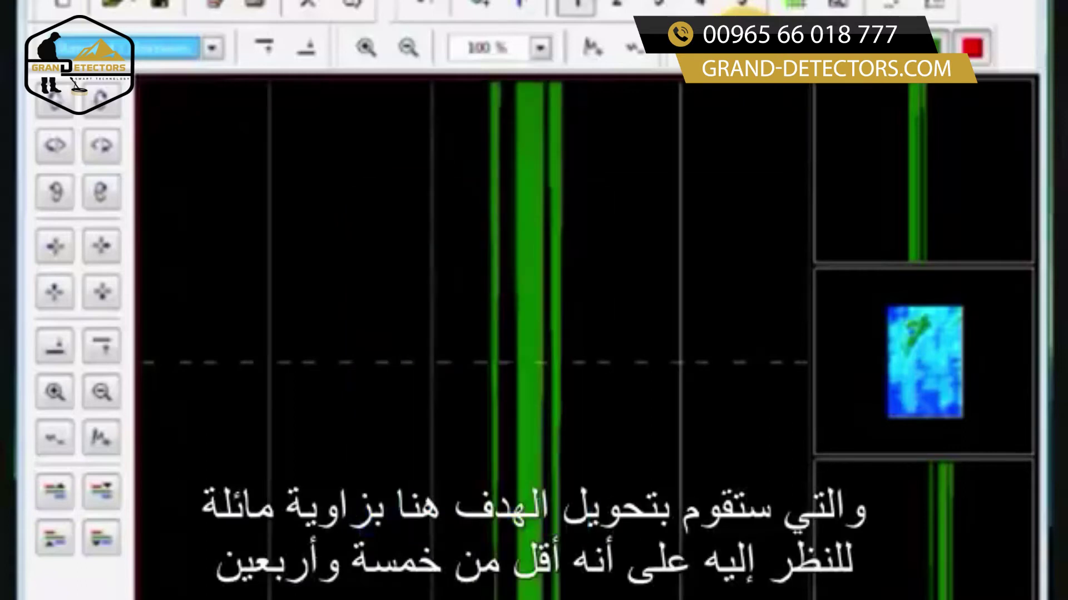
click(54, 439)
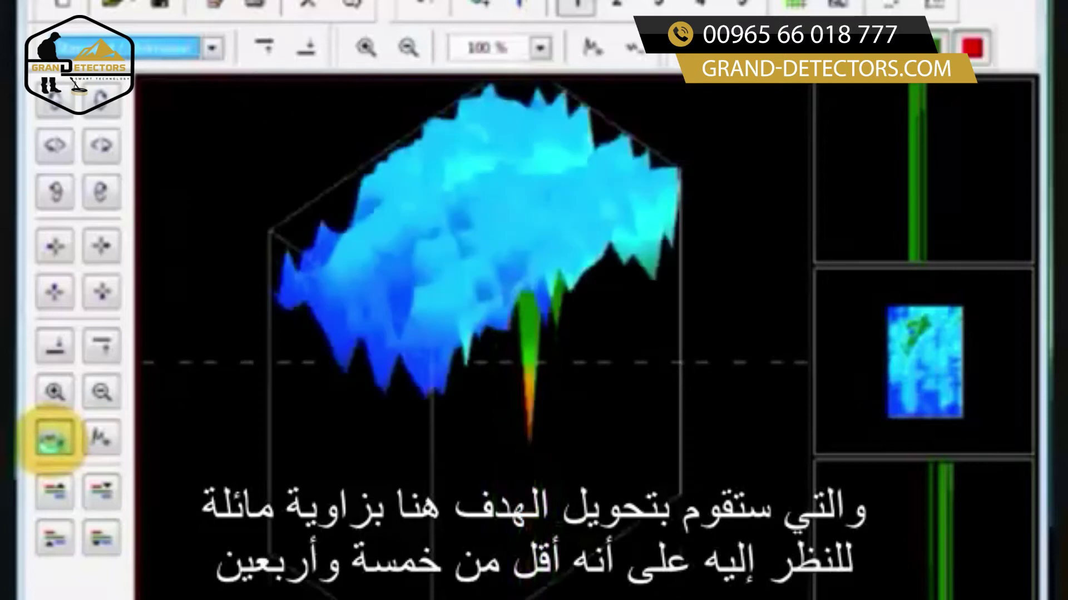
click(101, 438)
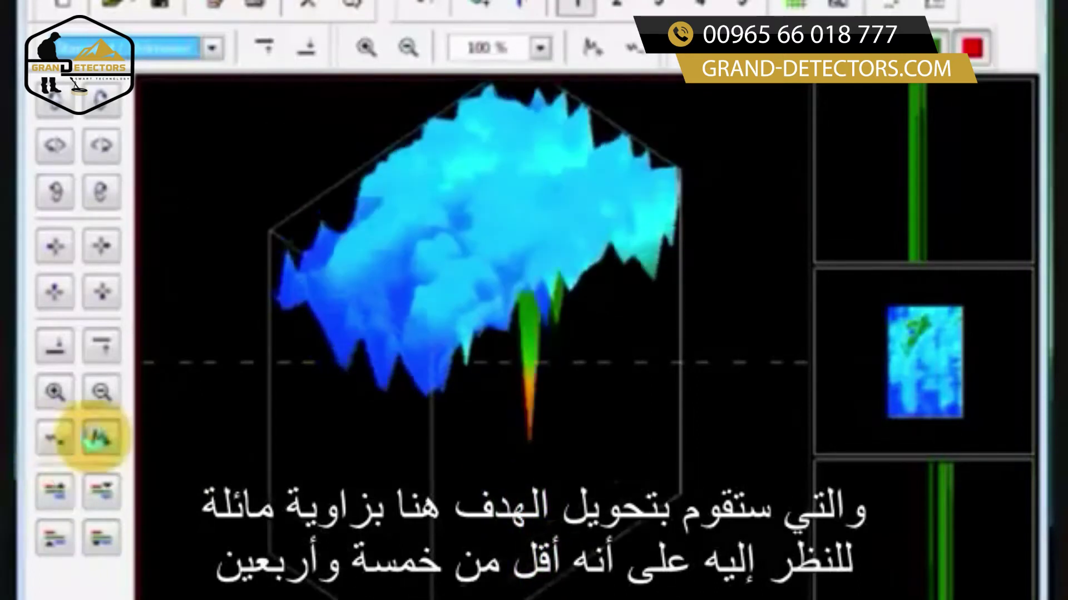
click(55, 438)
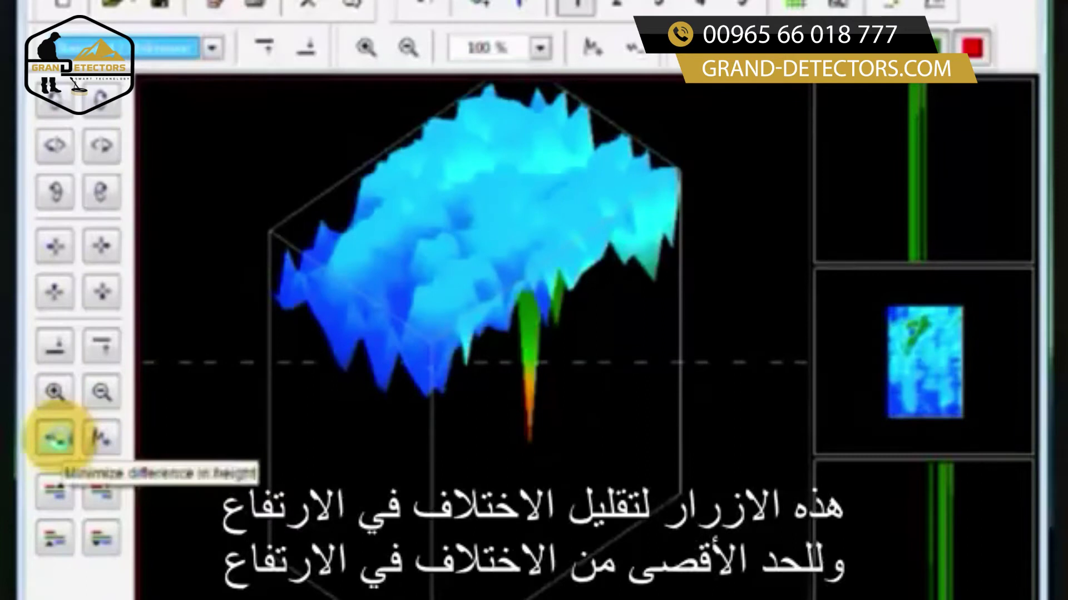
click(102, 437)
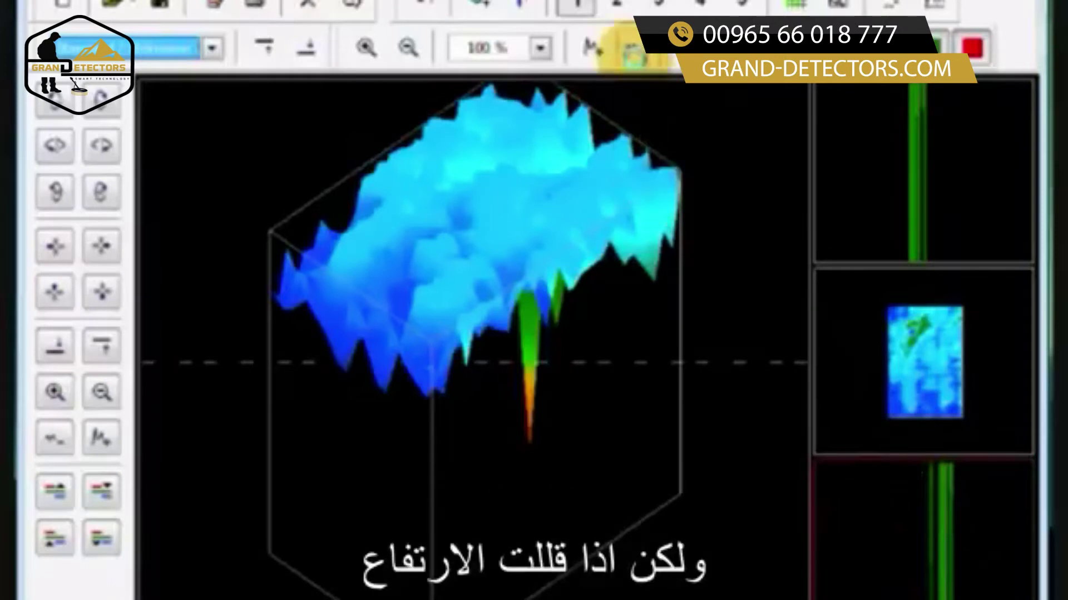
Reduce the difference in height in the perspective preview and in the side-view preview
click(632, 51)
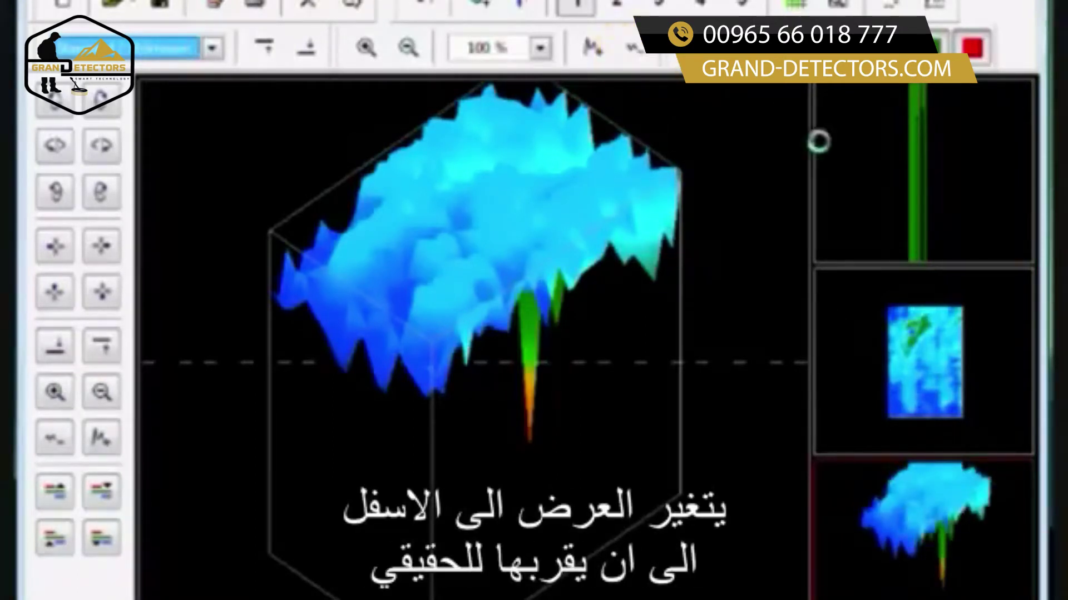
click(946, 142)
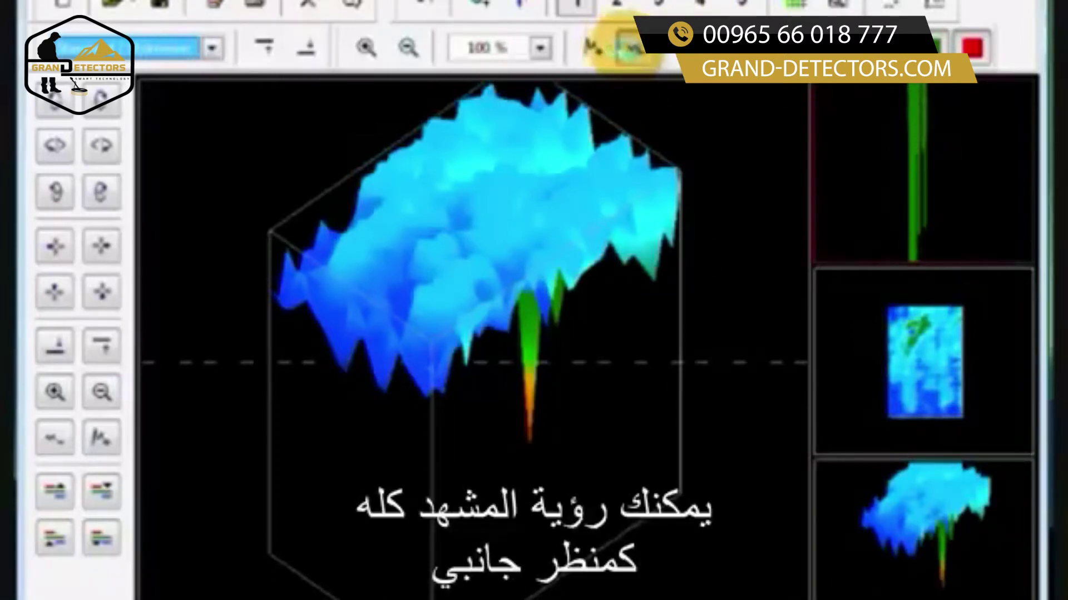
click(628, 47)
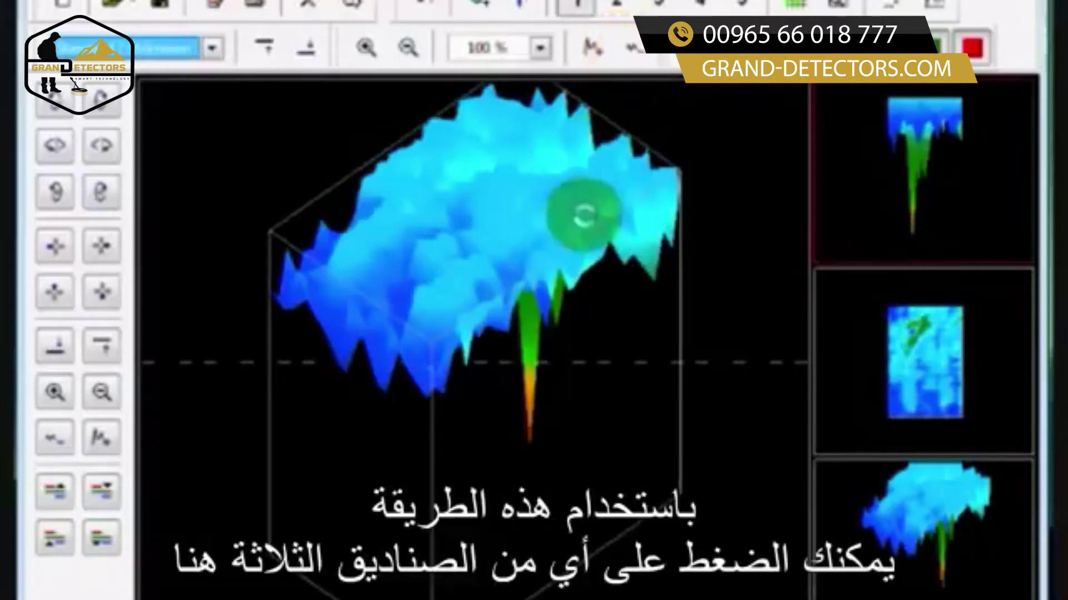
click(735, 145)
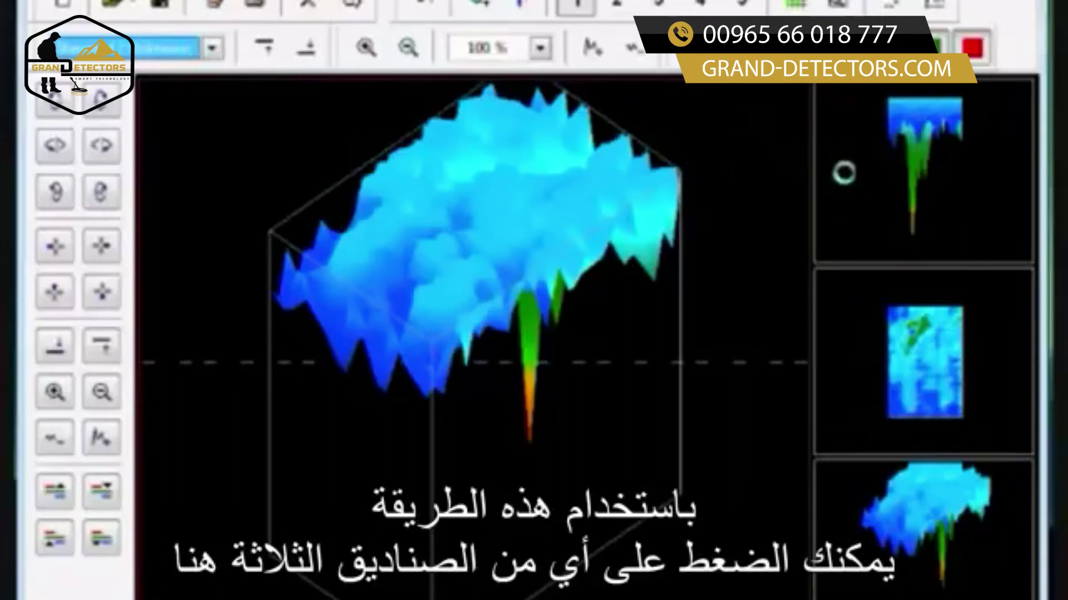
click(579, 237)
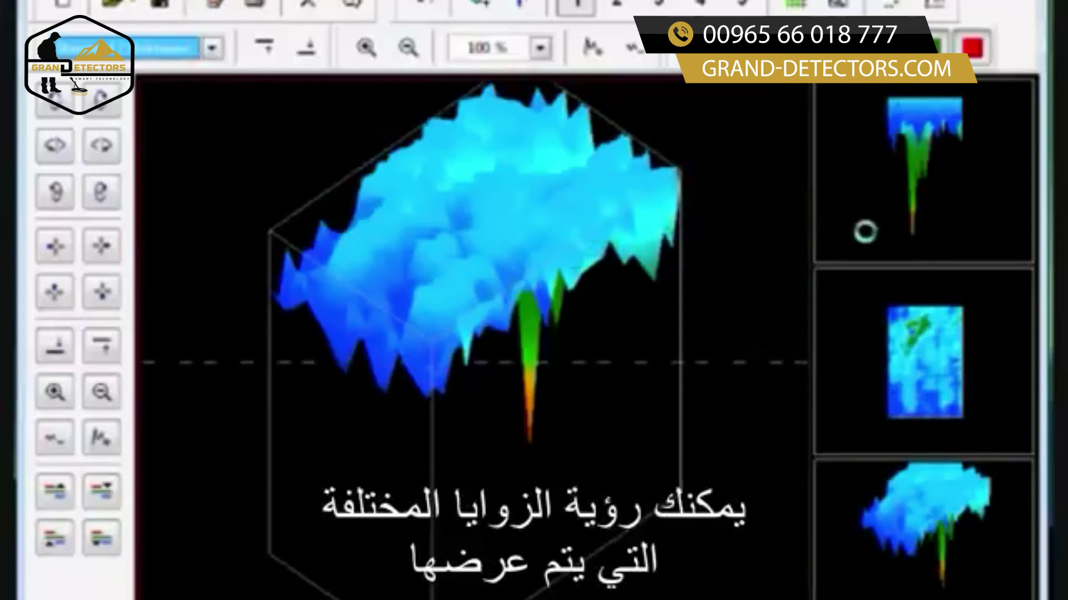
click(626, 232)
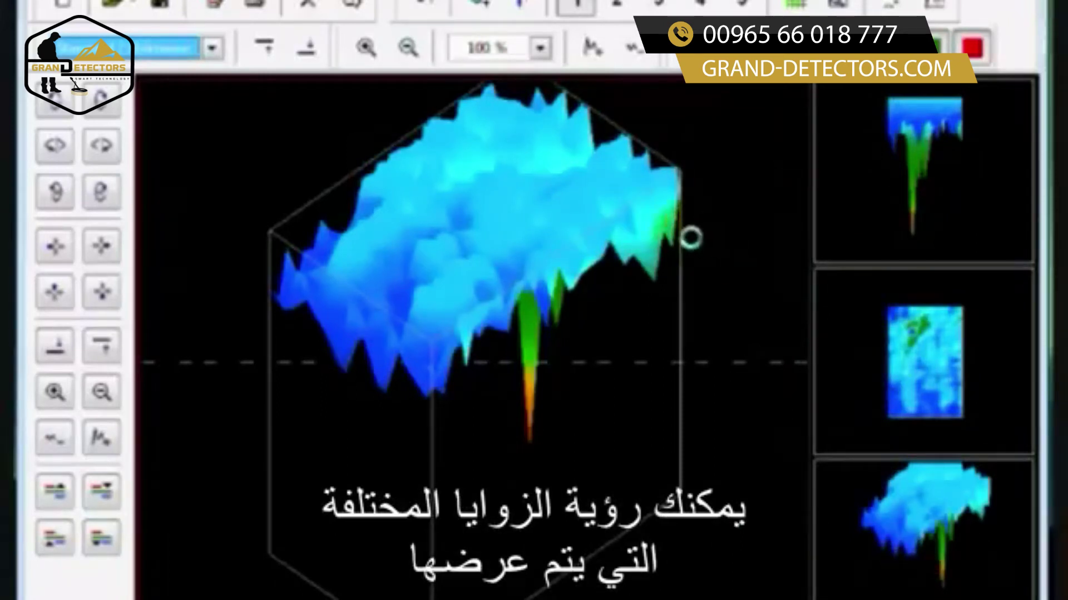
click(608, 162)
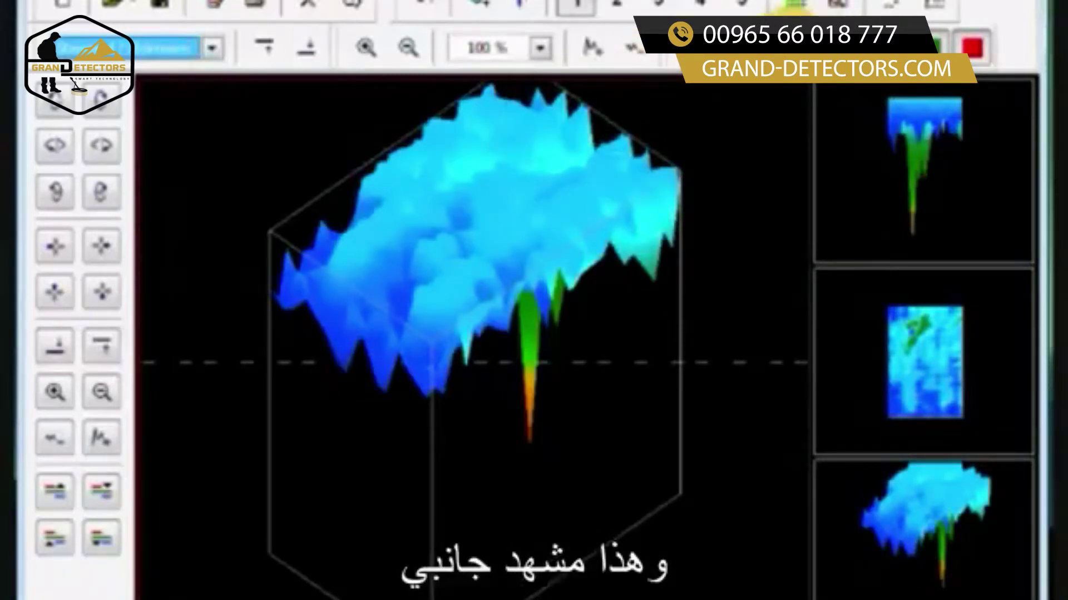
Display the scan in side view and top view, and review the available view and resolution options
click(795, 4)
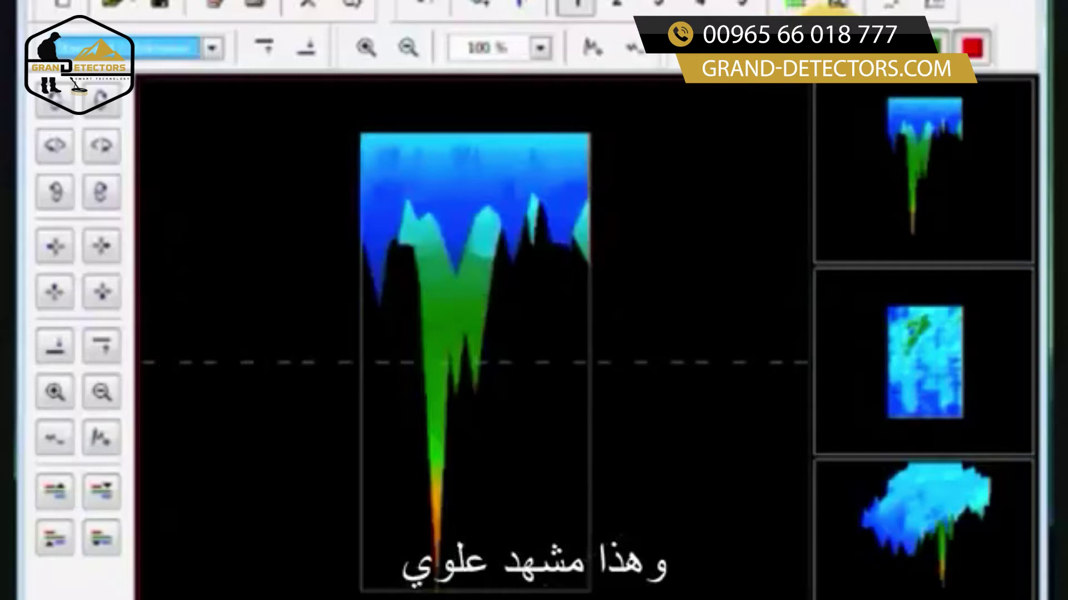
click(836, 4)
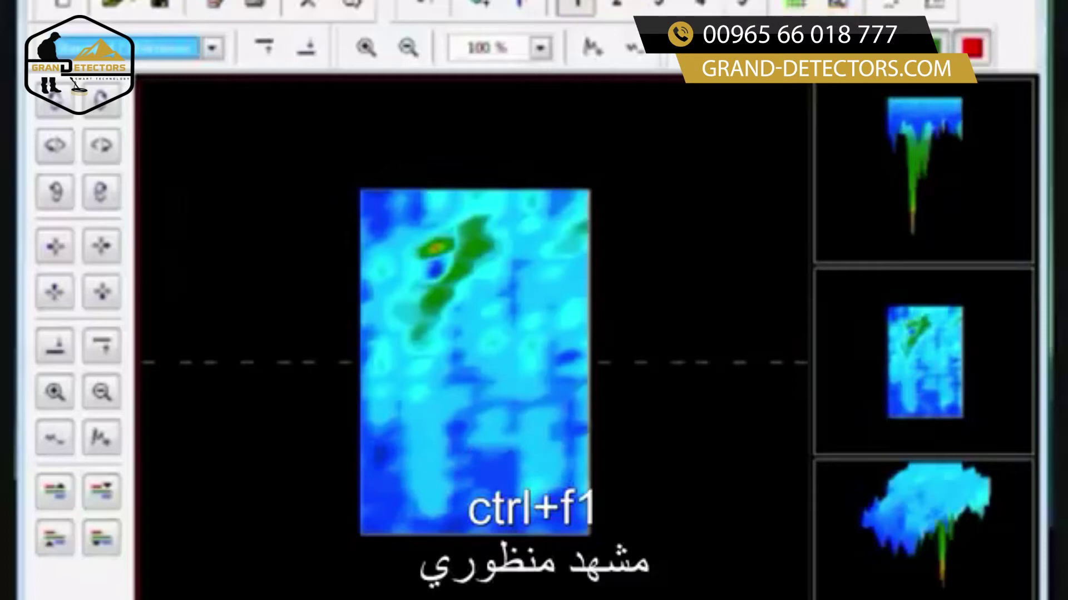
key(alt+v)
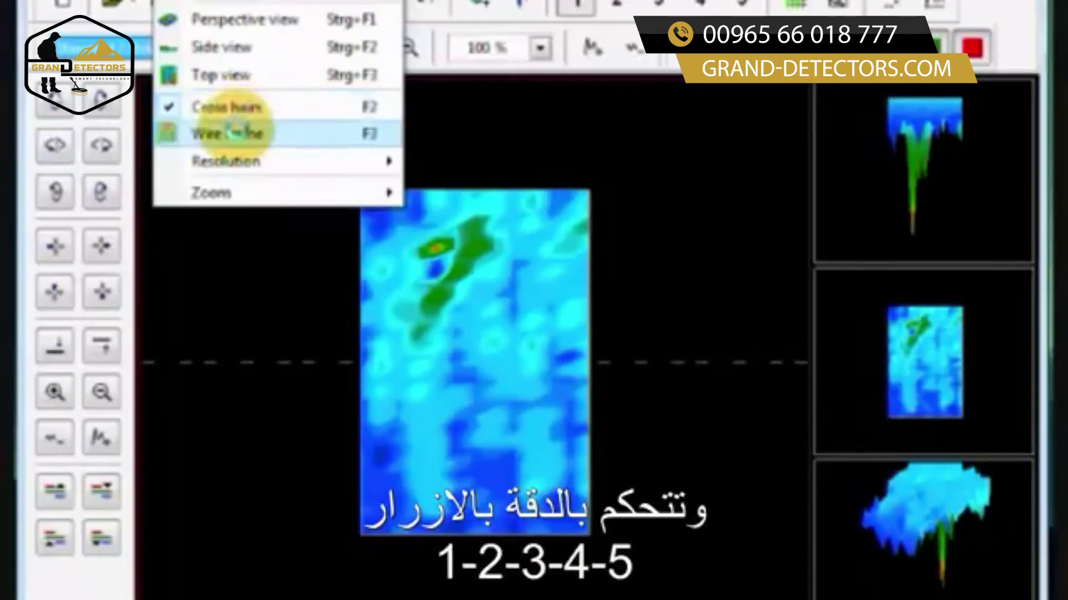
mouse_move(219, 160)
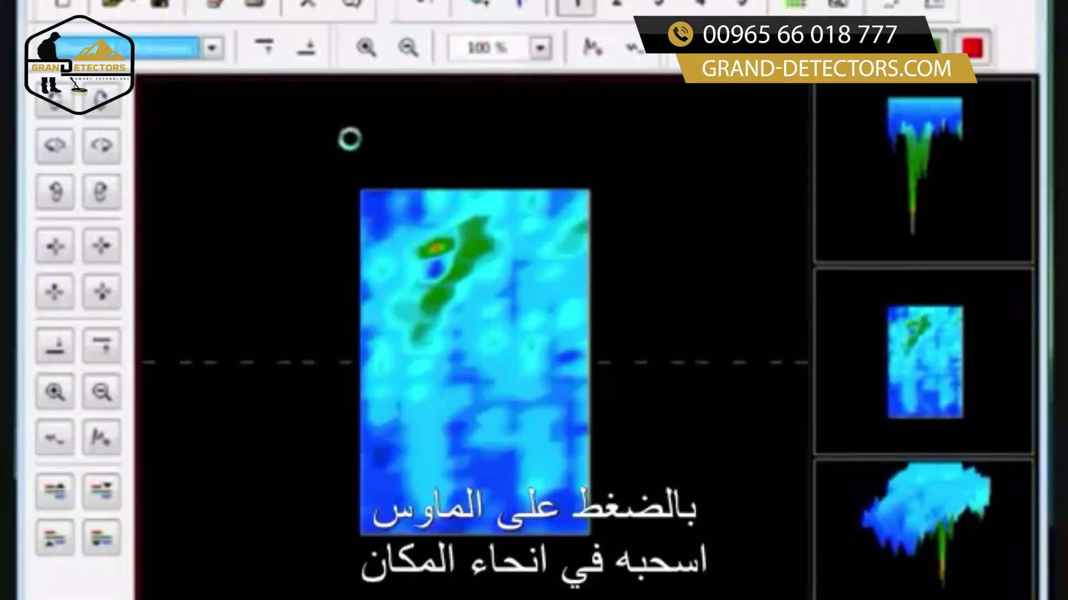
Rotate the scan freely to a side angle and return it to the top view
drag(221, 388, 428, 316)
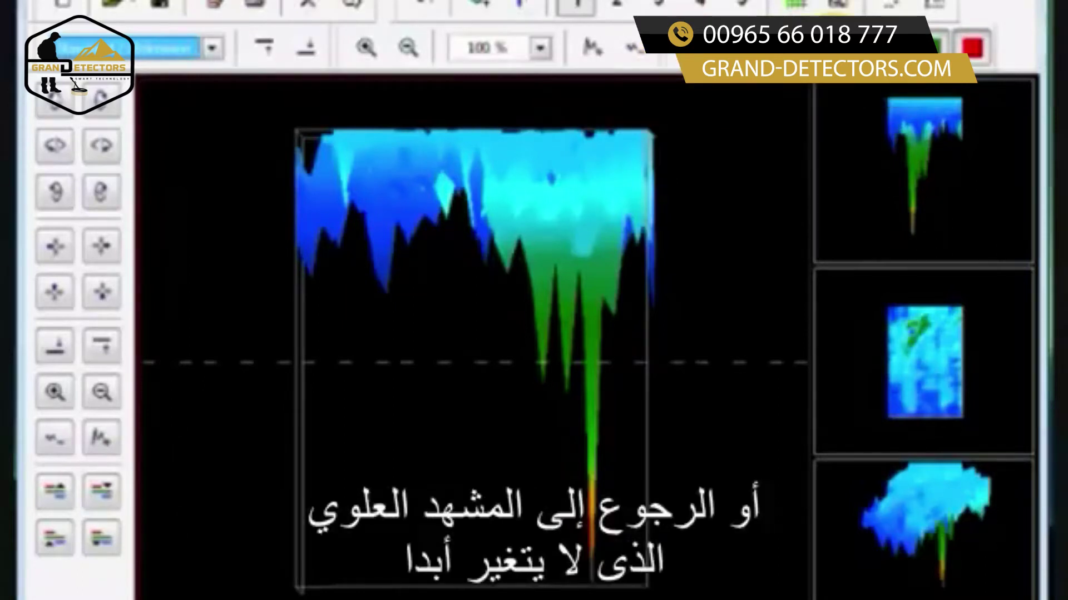
click(834, 59)
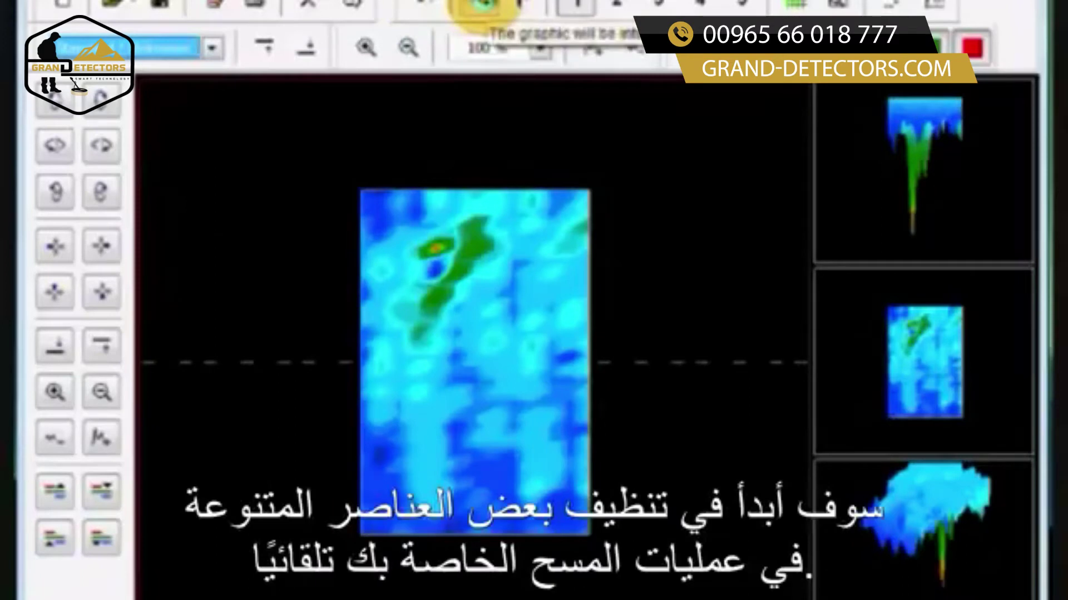
Examine the Interpolation setting for the number of passes and leave it without applying
click(477, 7)
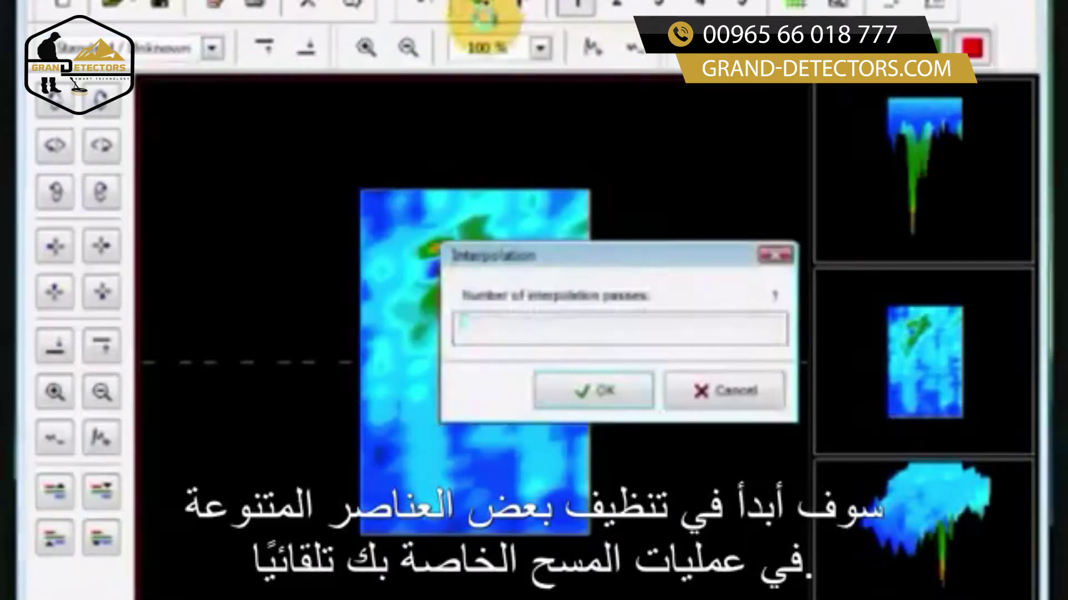
click(412, 315)
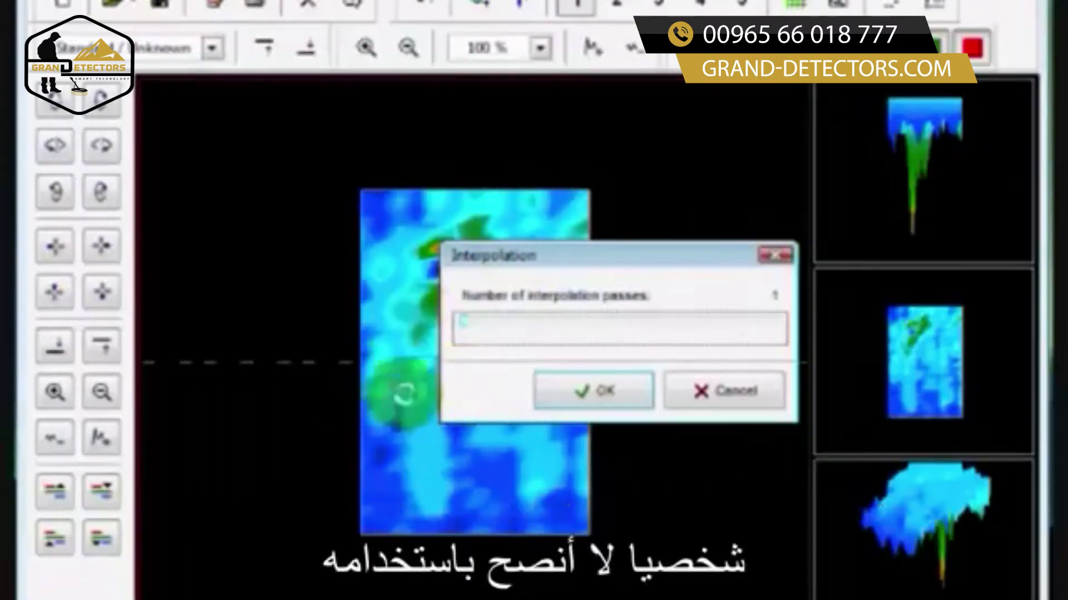
click(518, 333)
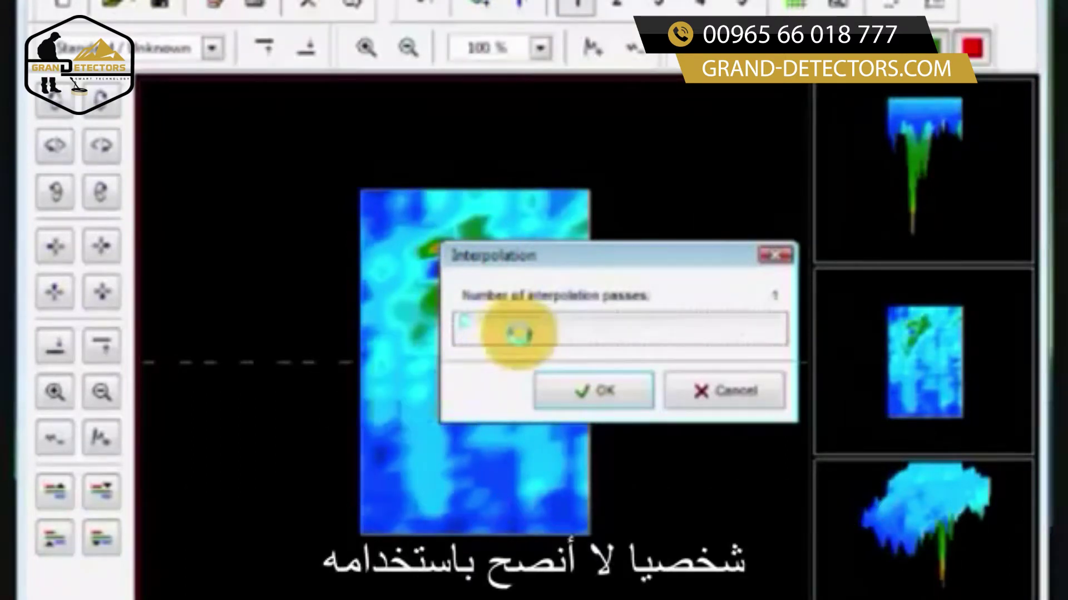
drag(602, 253, 485, 139)
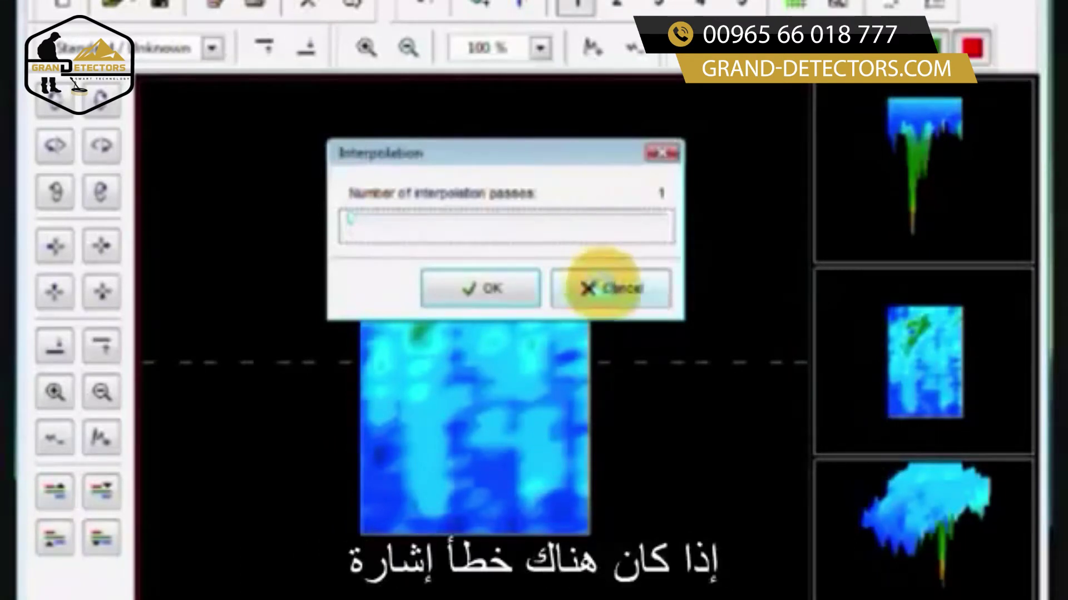
click(602, 285)
Place the cross hairs on the scan and examine both Signal correction modes, including automatic correction of all values, without applying either
click(520, 7)
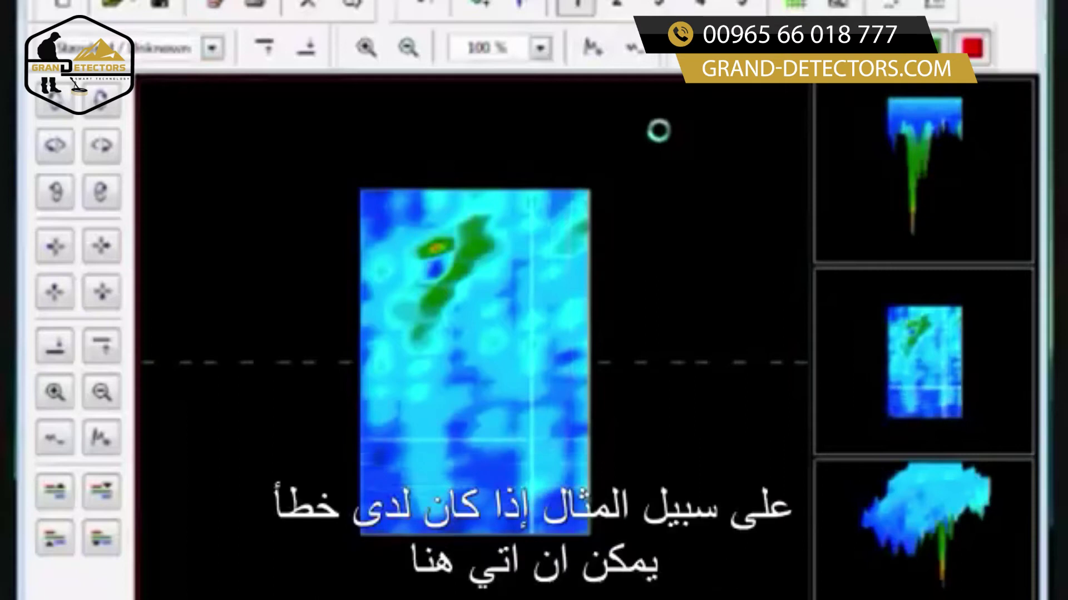
click(553, 352)
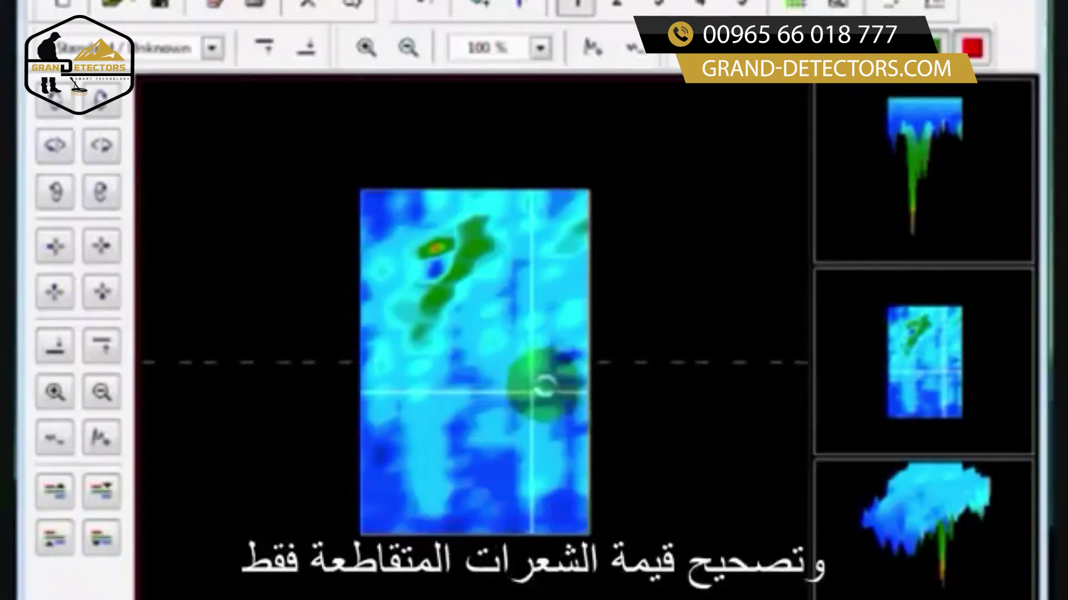
click(523, 8)
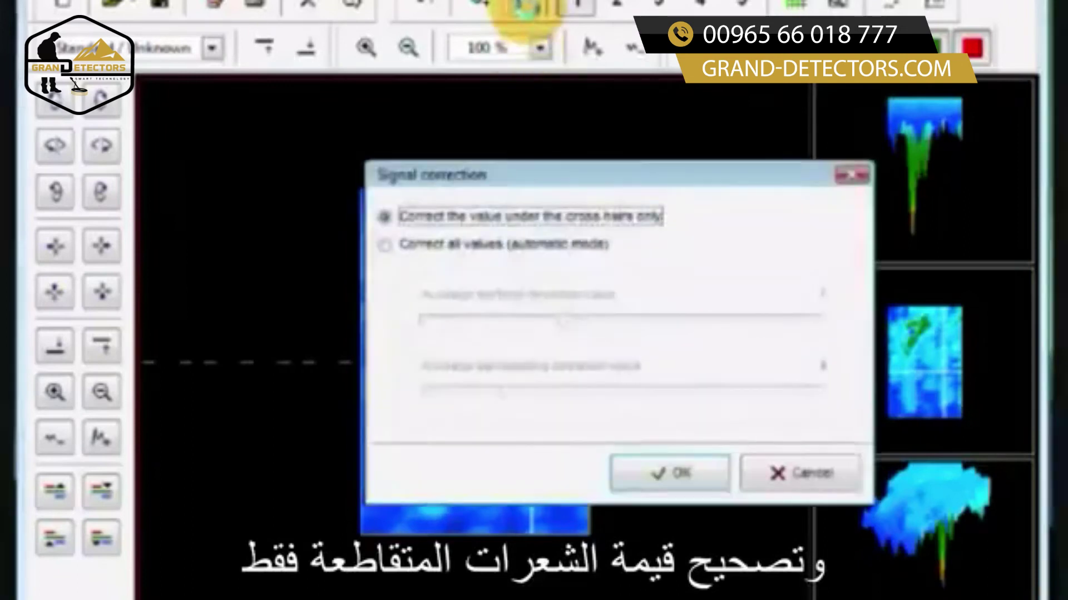
click(533, 216)
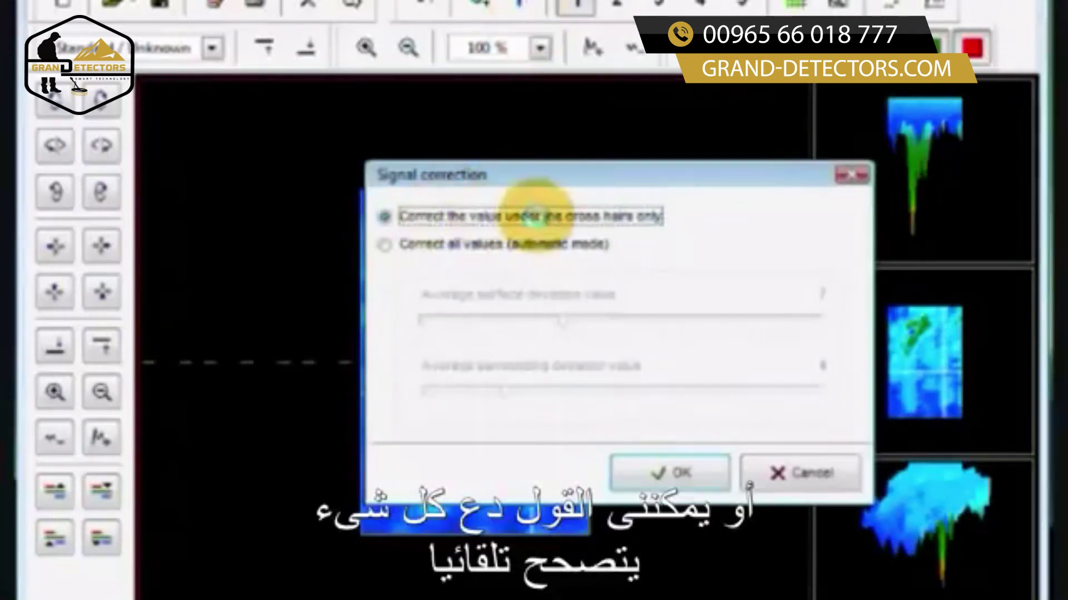
click(386, 245)
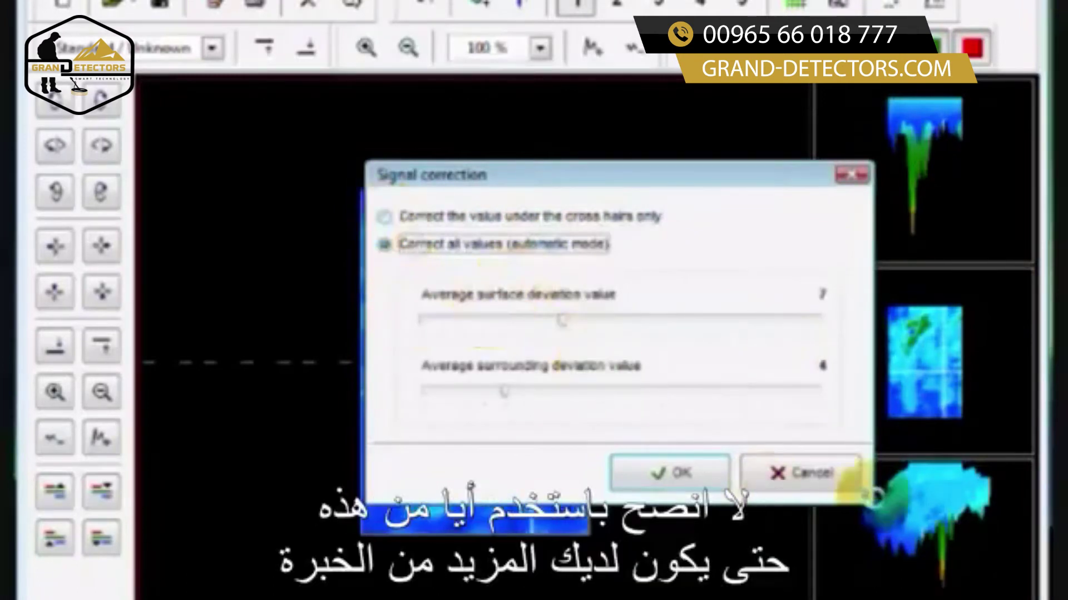
click(804, 473)
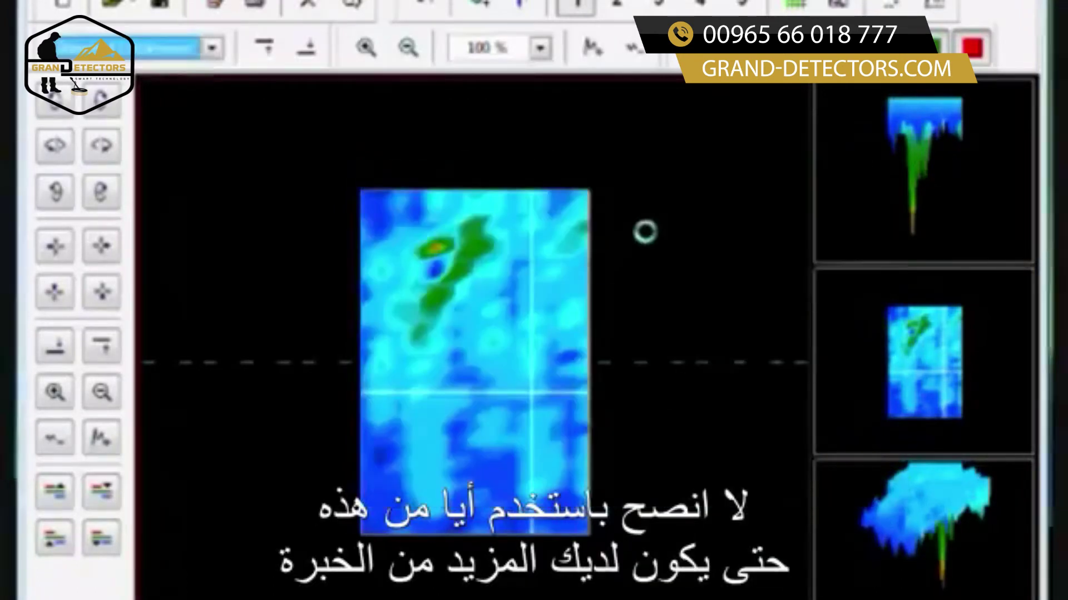
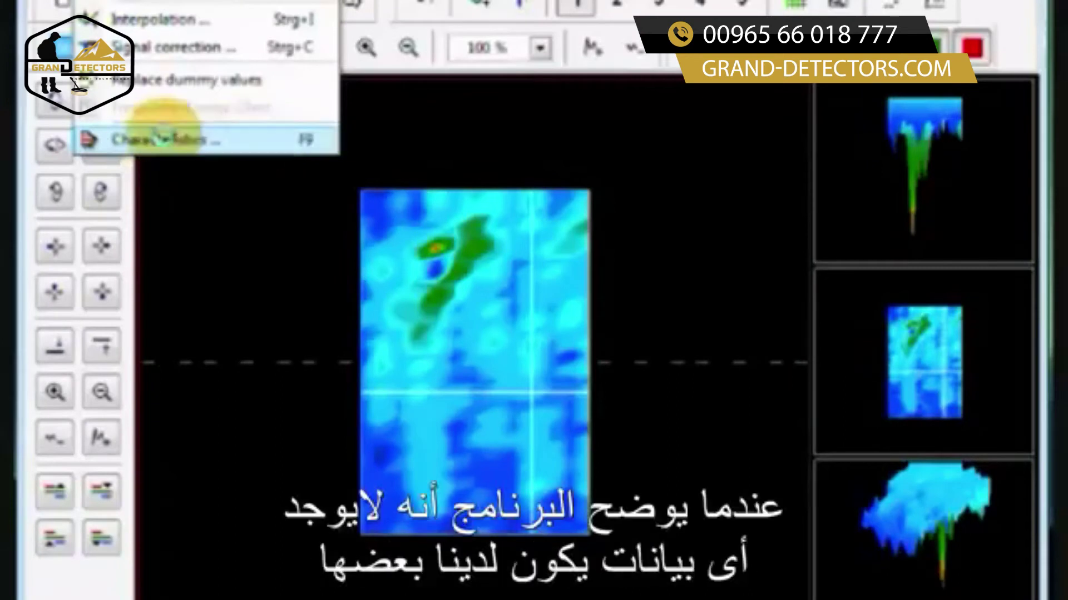
Examine the scan's Characteristics, including remarks, field size and soil type, and leave them without changes
click(160, 133)
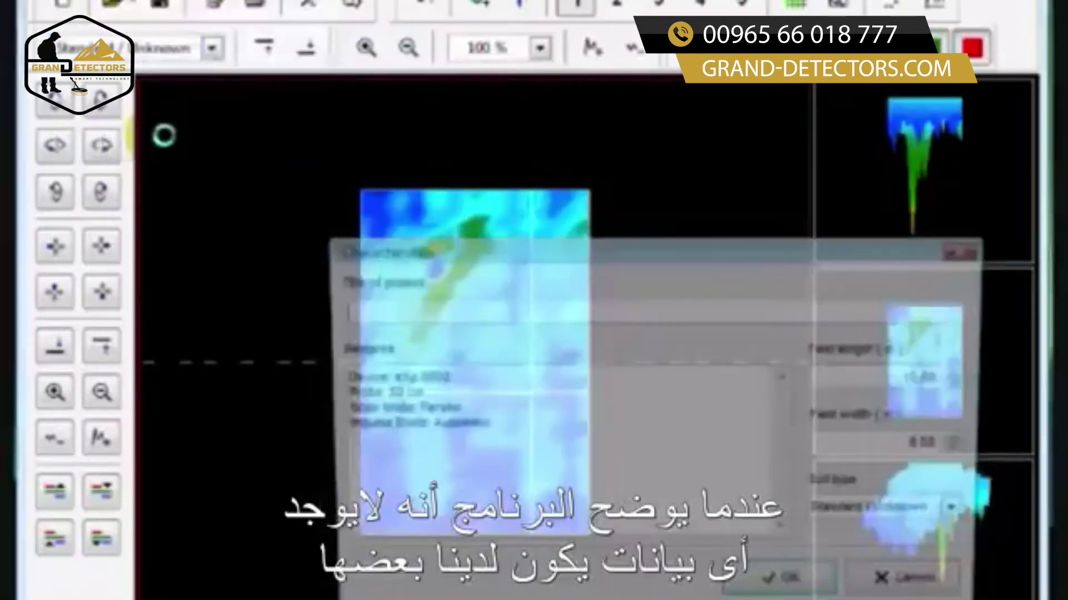
drag(639, 250, 525, 118)
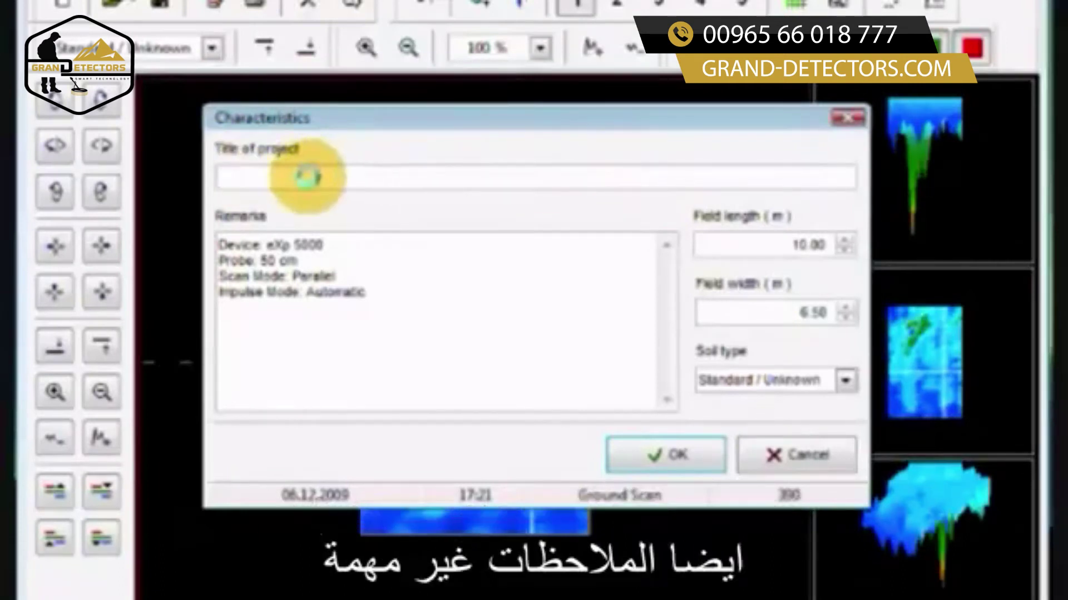
click(336, 314)
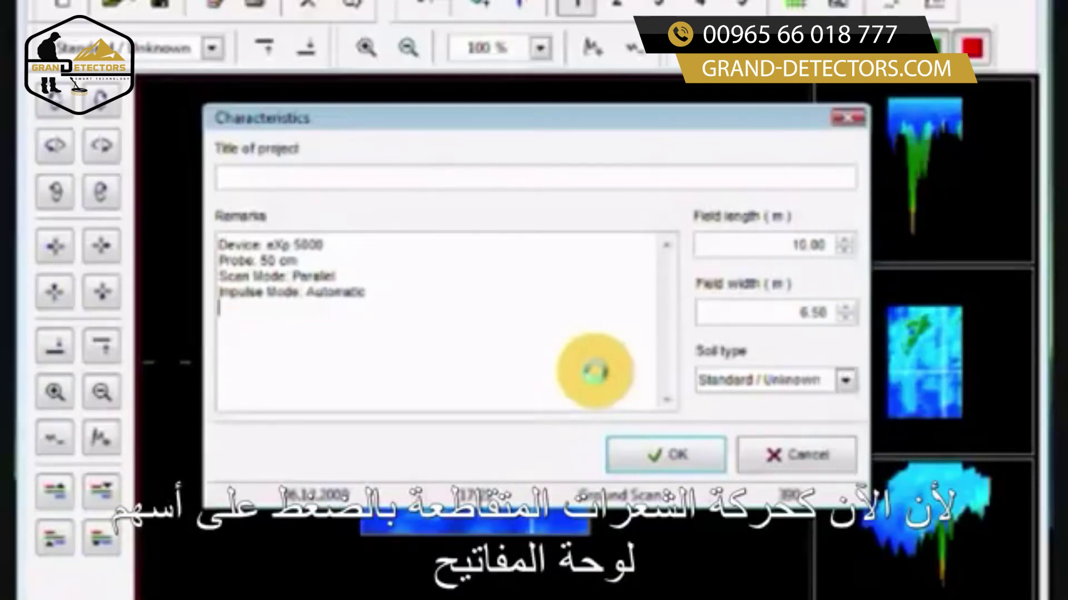
click(787, 448)
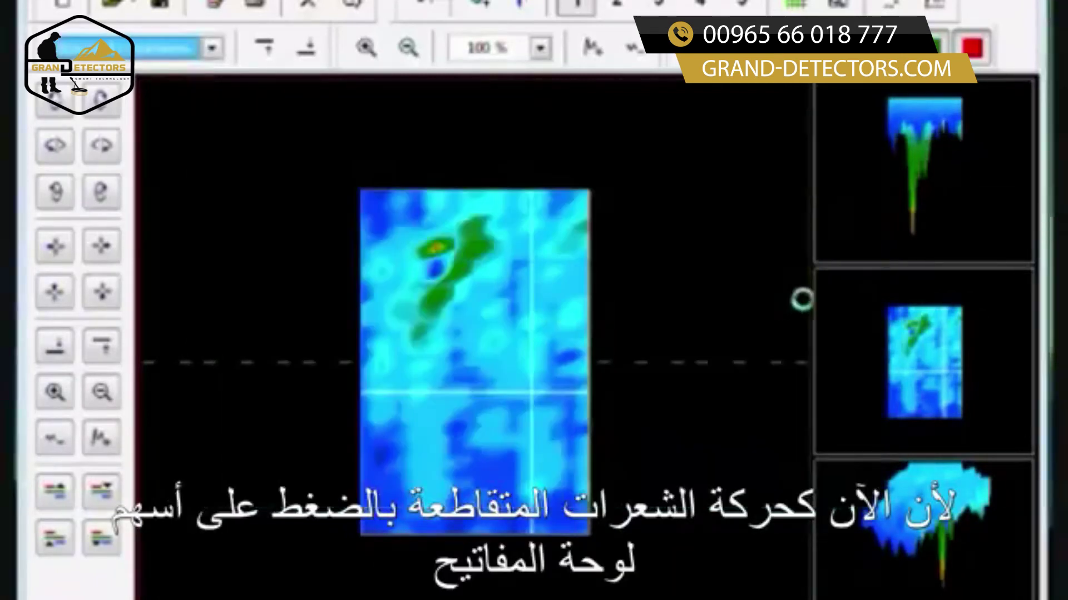
Move the cross hairs up and left across the scan until they intersect on the small orange target spot
key(Up)
key(Up)
key(Up)
key(Up)
key(Up)
key(Up)
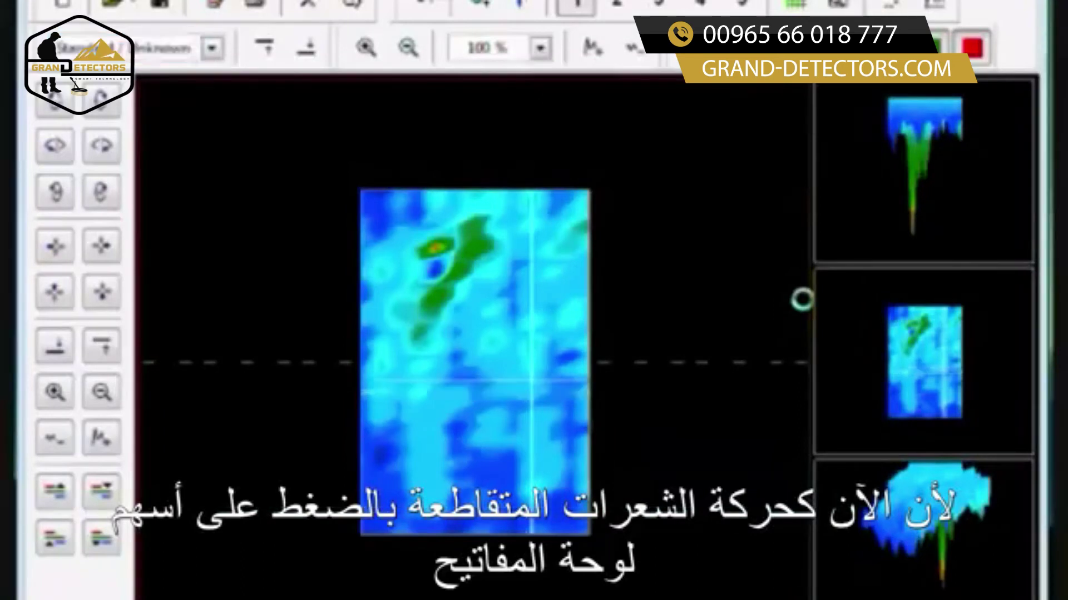
key(Up)
key(Up)
key(Up)
key(Up)
key(Up)
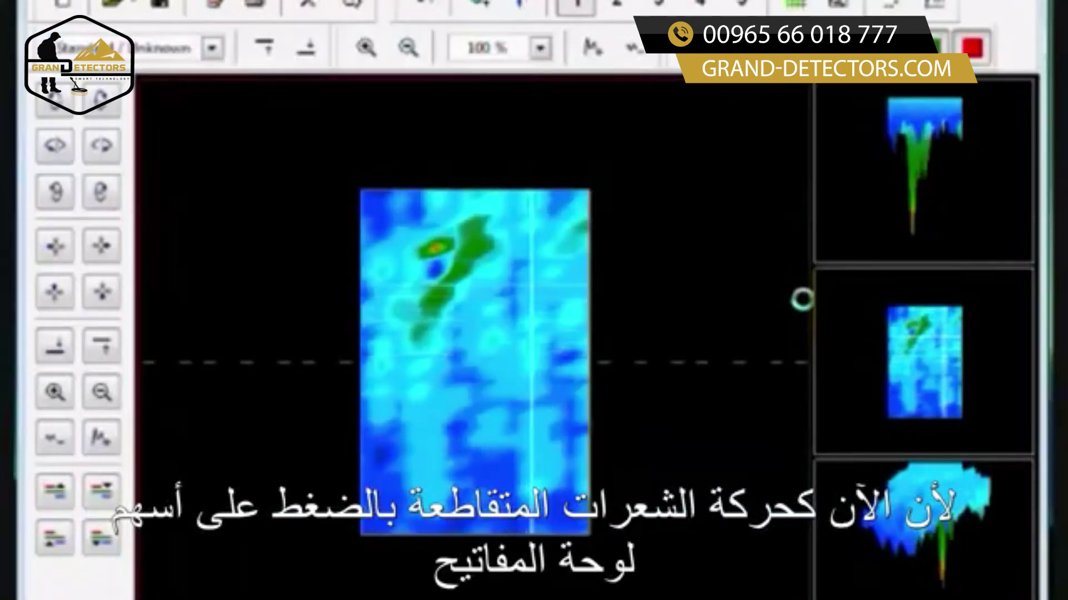
key(Left)
key(Left)
key(Left)
key(Left)
key(Left)
key(Left)
key(Left)
key(Left)
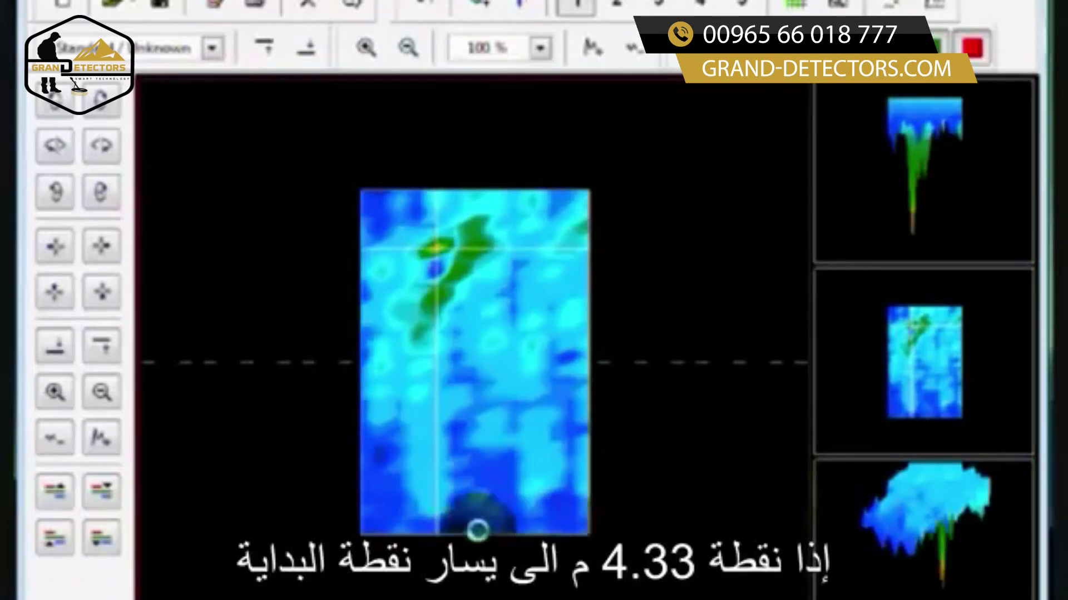
click(436, 531)
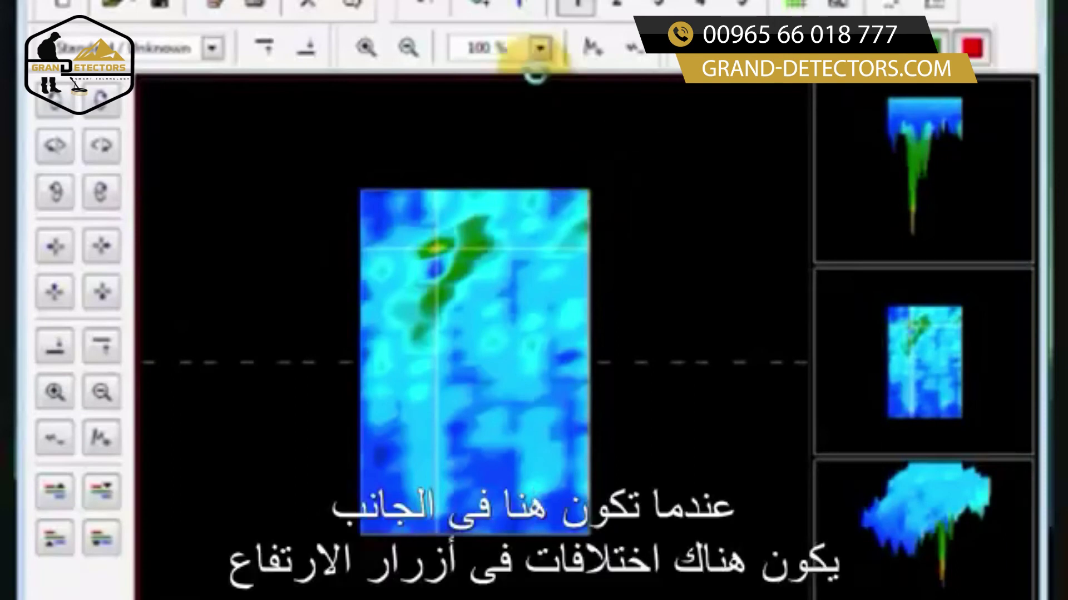
Enlarge the scan to 200 % and return it to 100 %
click(539, 48)
click(493, 139)
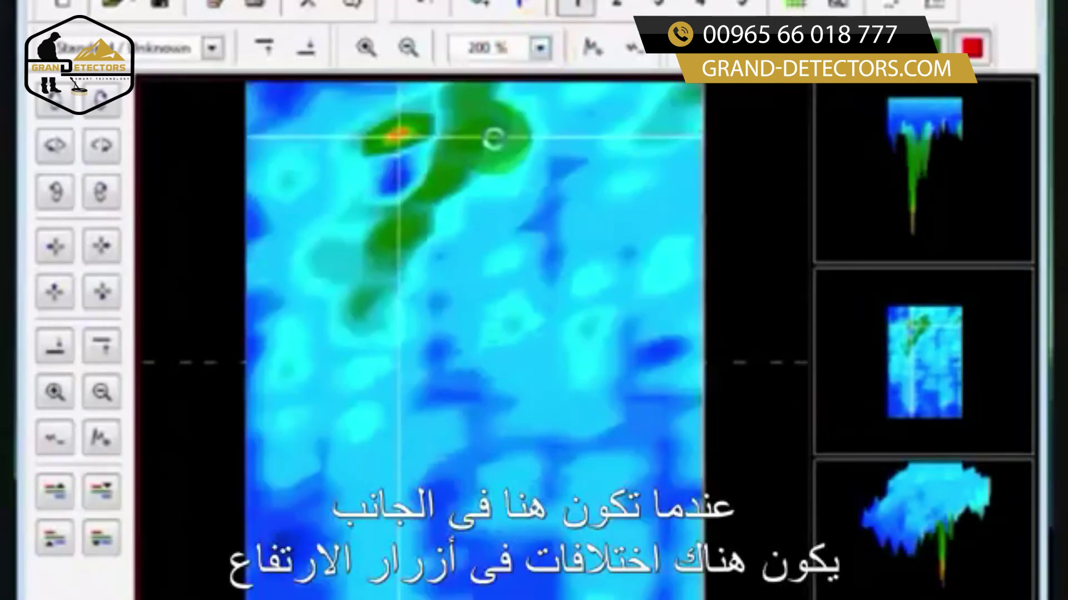
click(539, 48)
click(515, 111)
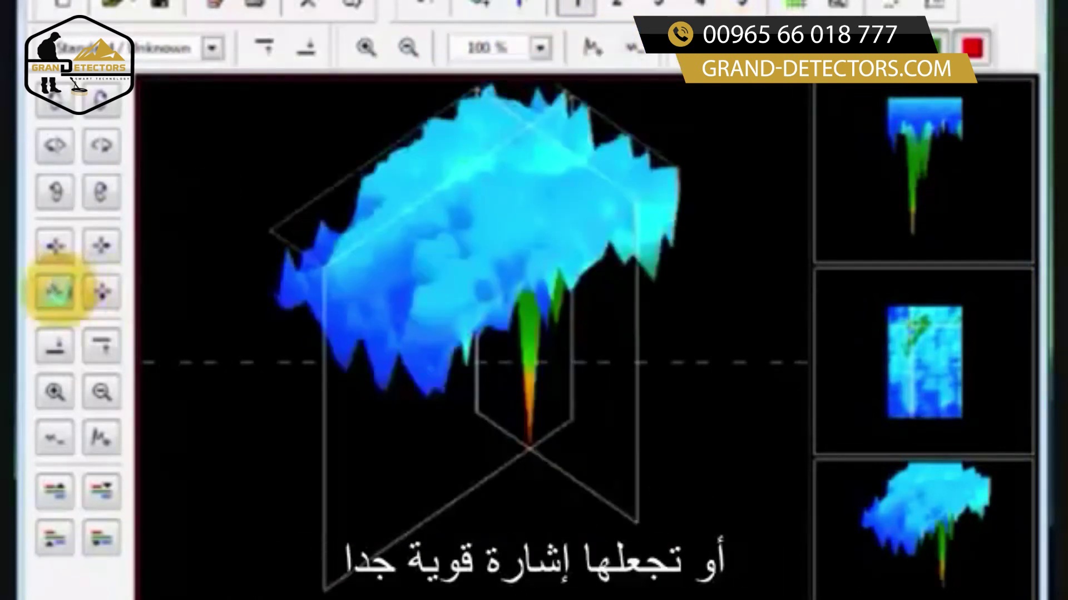
Compare a flattened and an exaggerated signal height on the scan in the perspective view
click(54, 439)
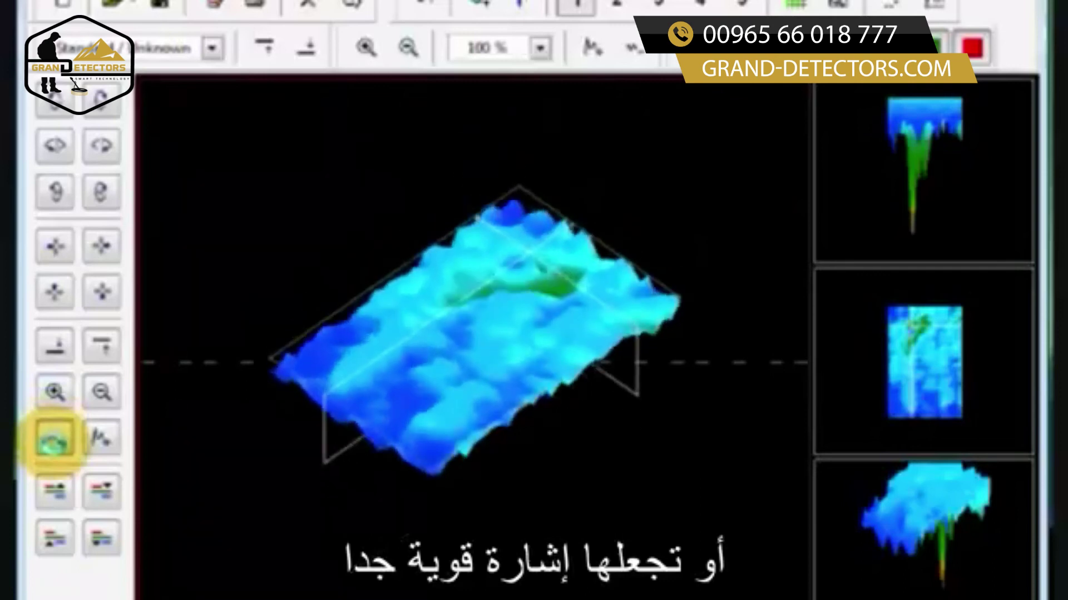
click(100, 439)
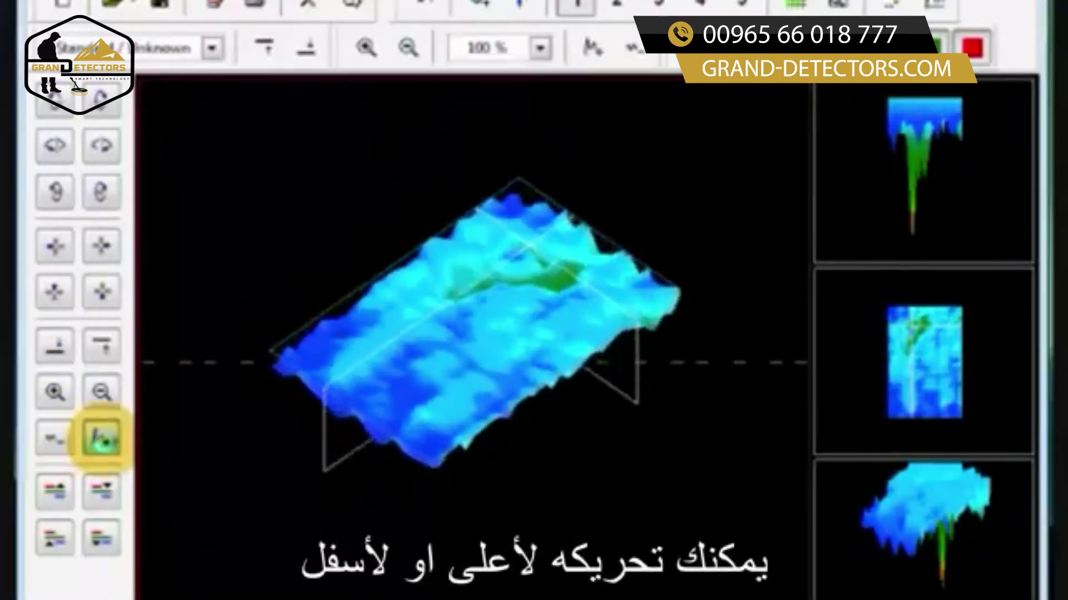
click(54, 439)
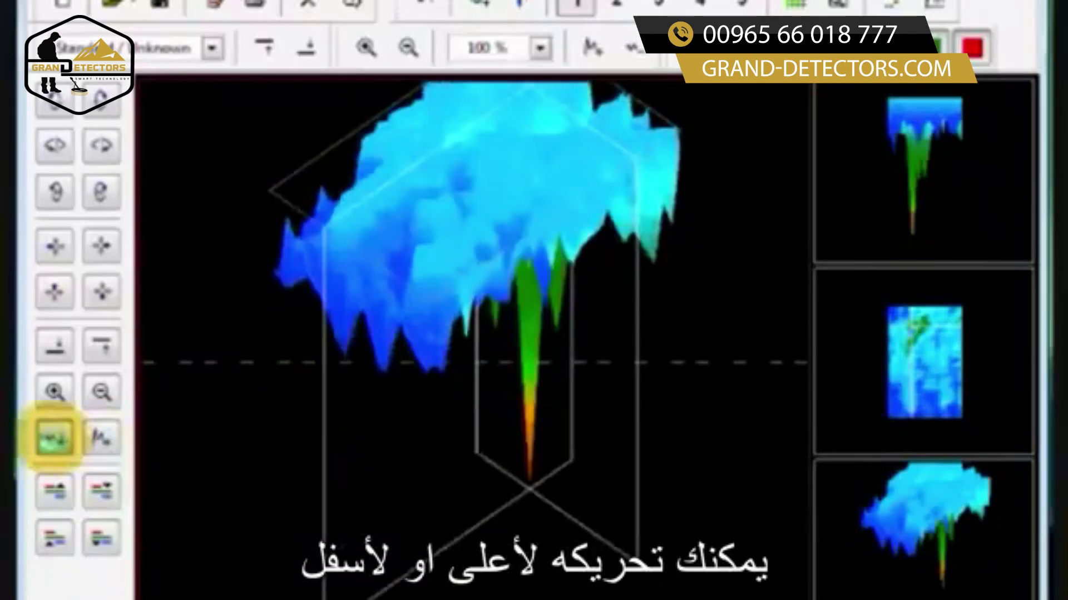
Lower the reference plane through the 3D scan and raise it back to the surface
click(100, 346)
click(54, 346)
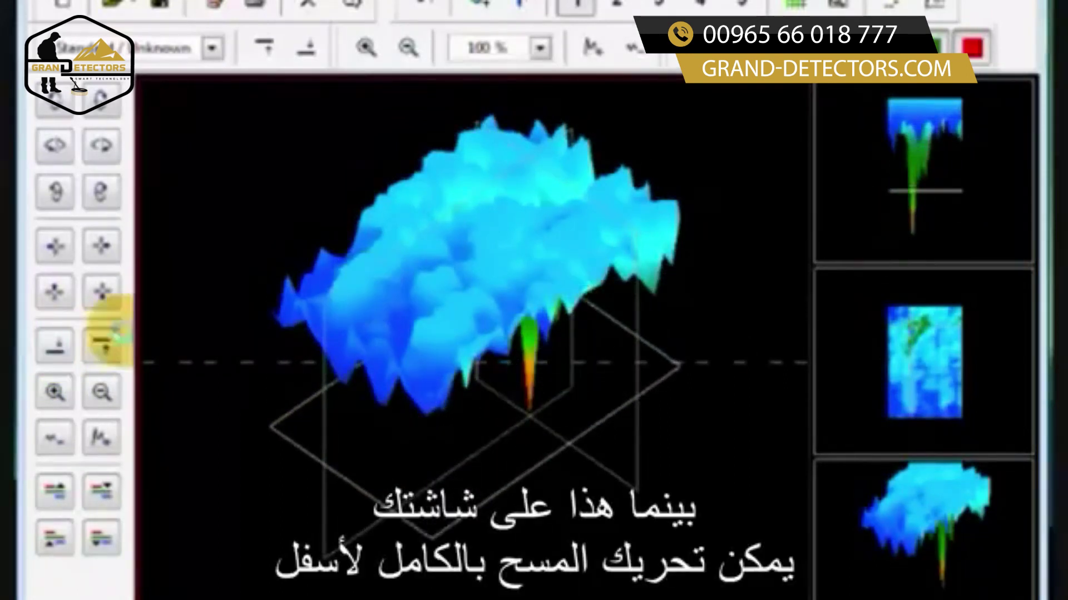
click(101, 346)
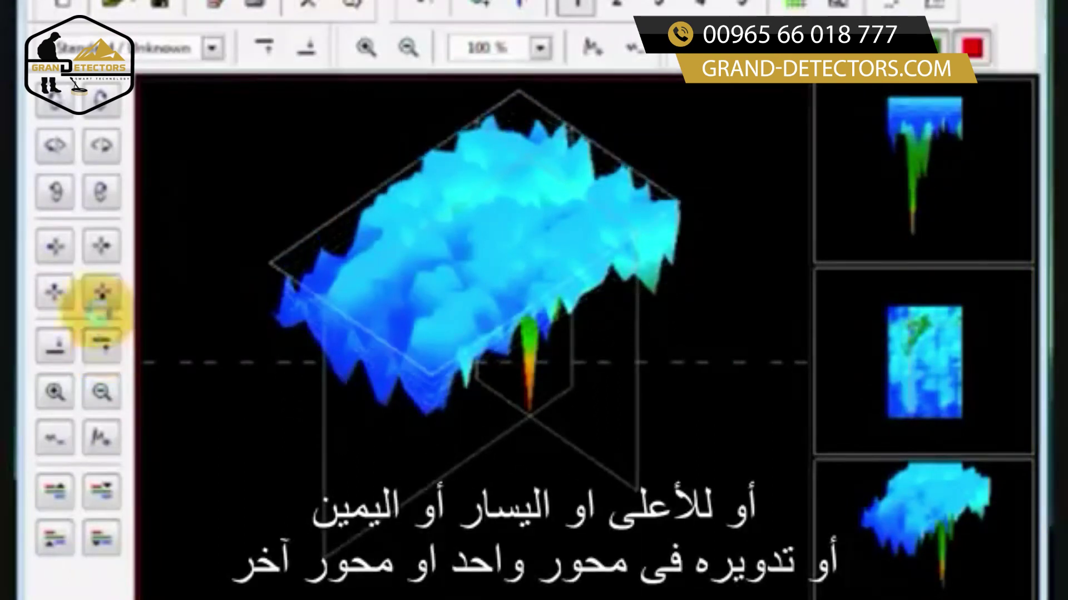
Shift the whole 3D scan down, up, left and right within the view
click(100, 294)
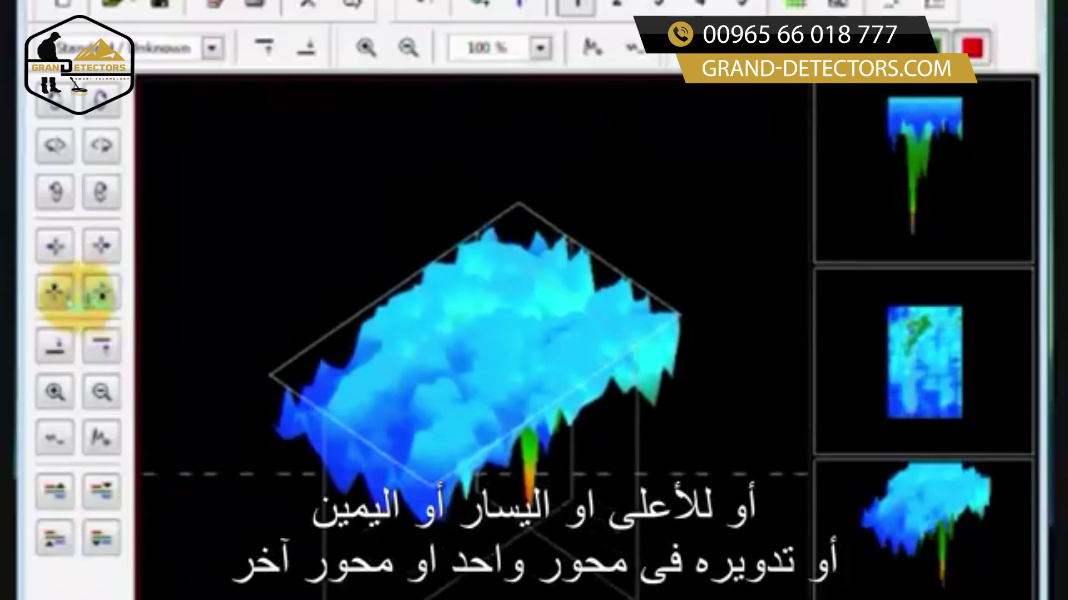
click(55, 293)
click(54, 245)
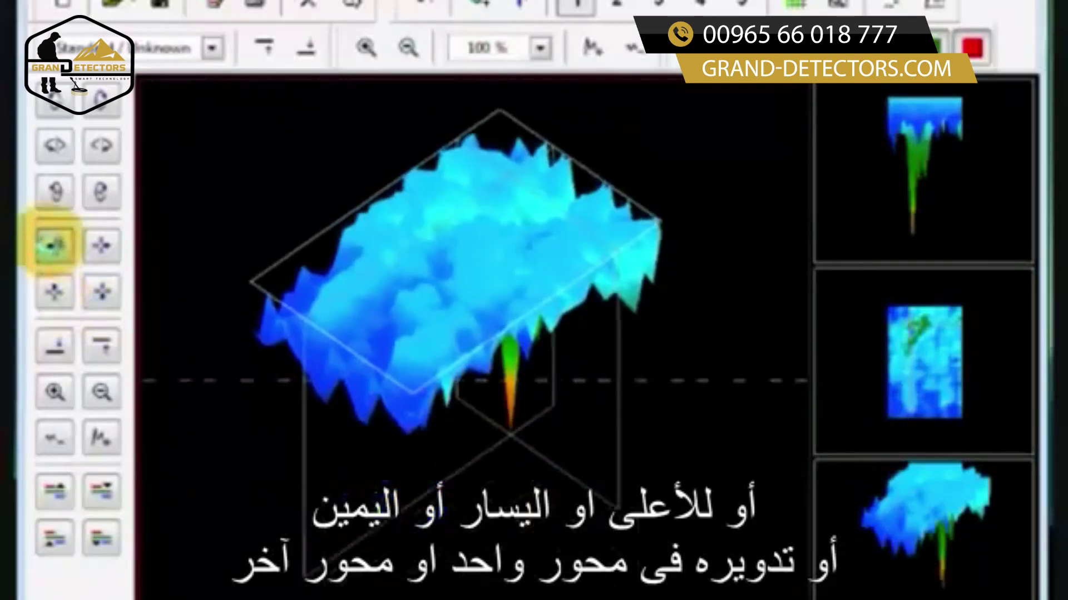
click(102, 245)
Rotate the 3D scan in both directions about each of its three axes
click(100, 193)
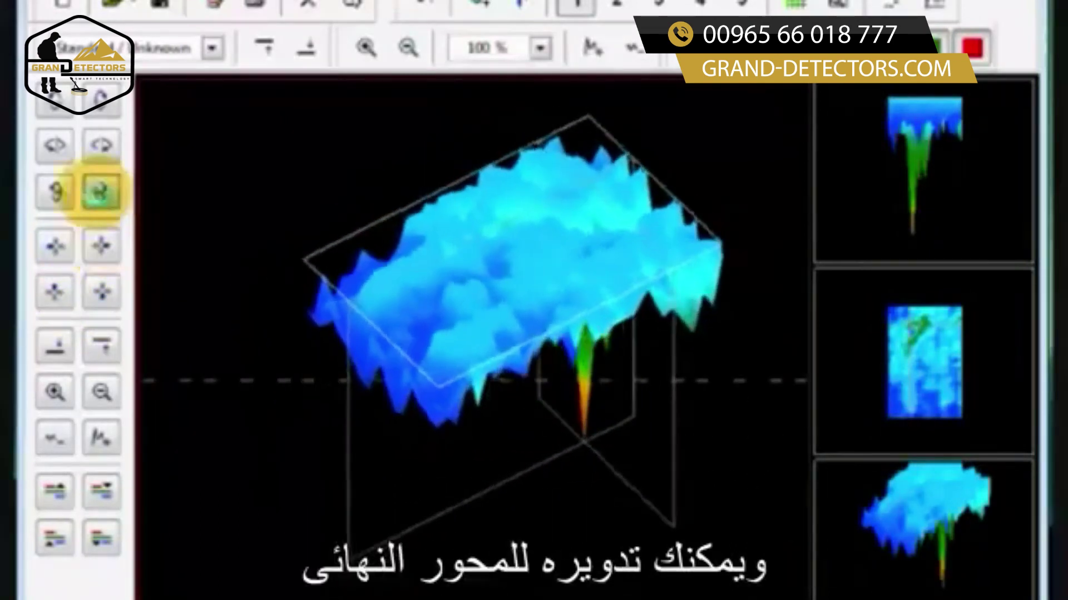
click(54, 189)
click(100, 145)
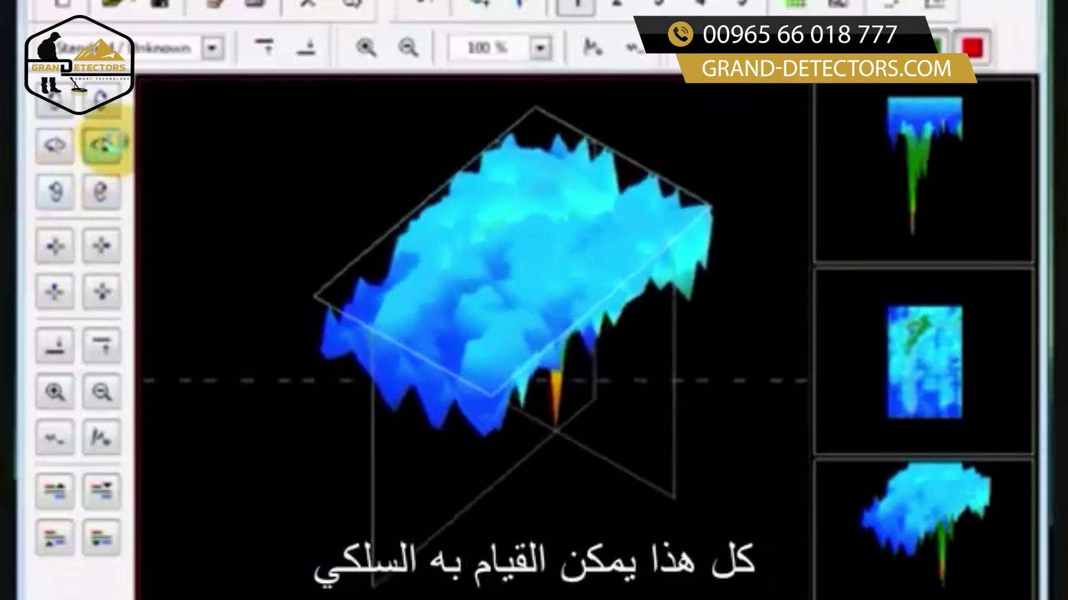
click(55, 145)
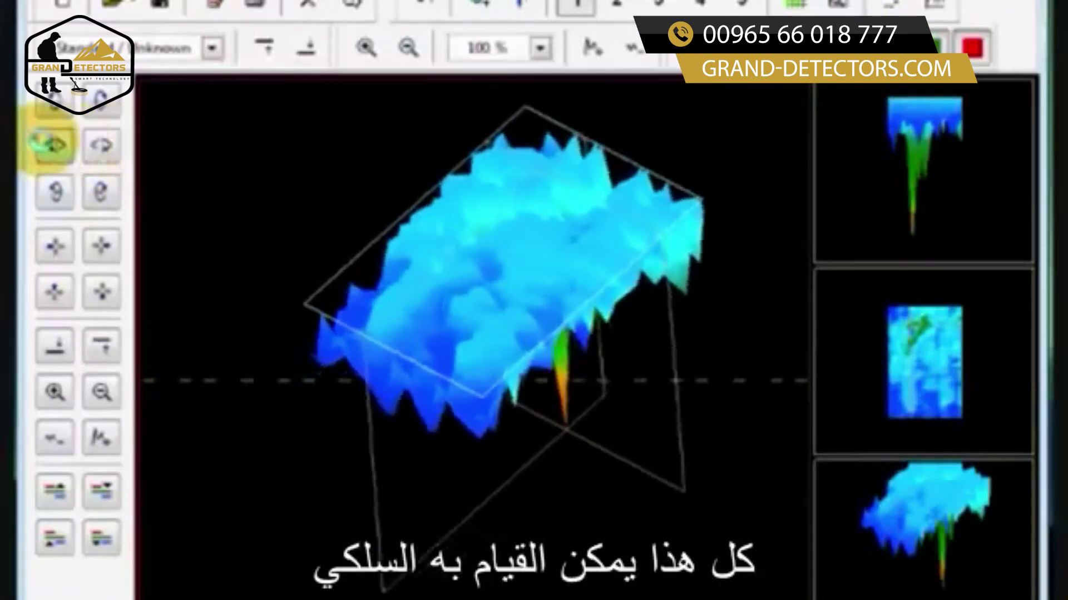
click(99, 102)
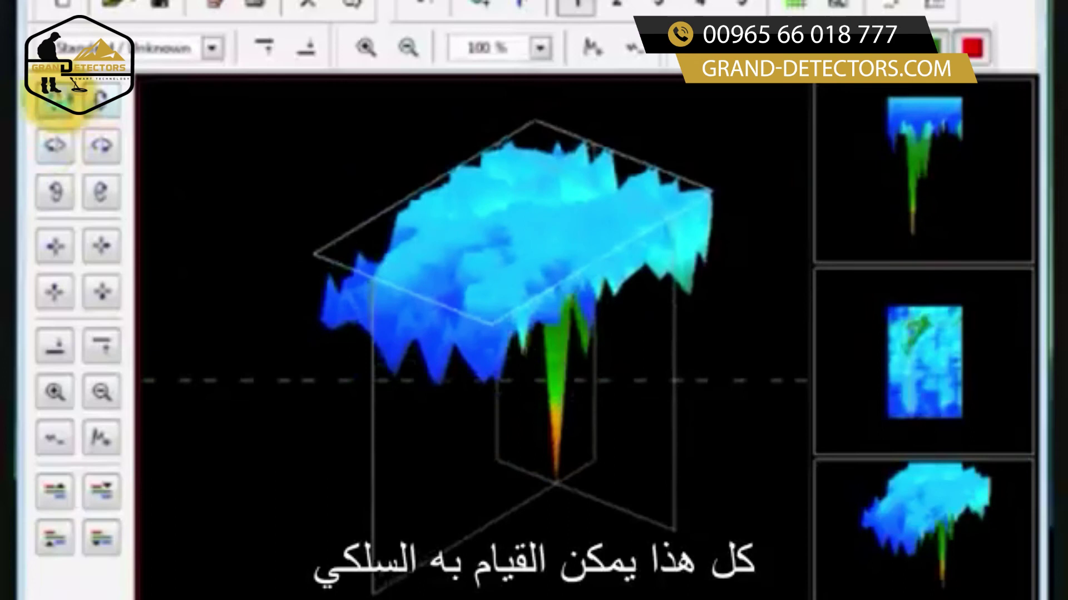
click(55, 101)
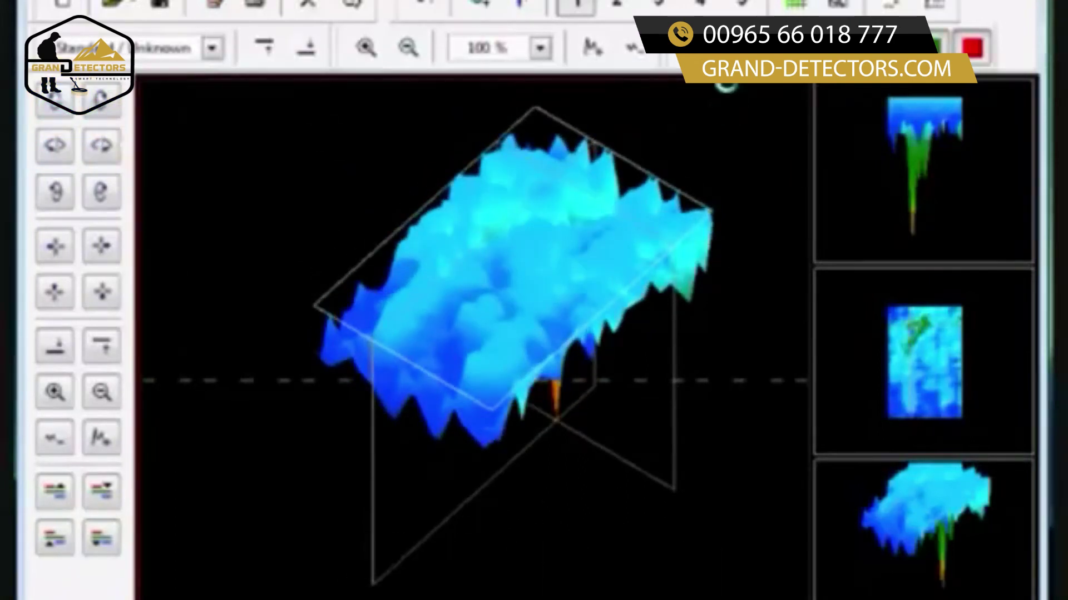
Display the scan as a wire frame, compare levels 3, 5 and 1, and return to the solid surface
click(790, 8)
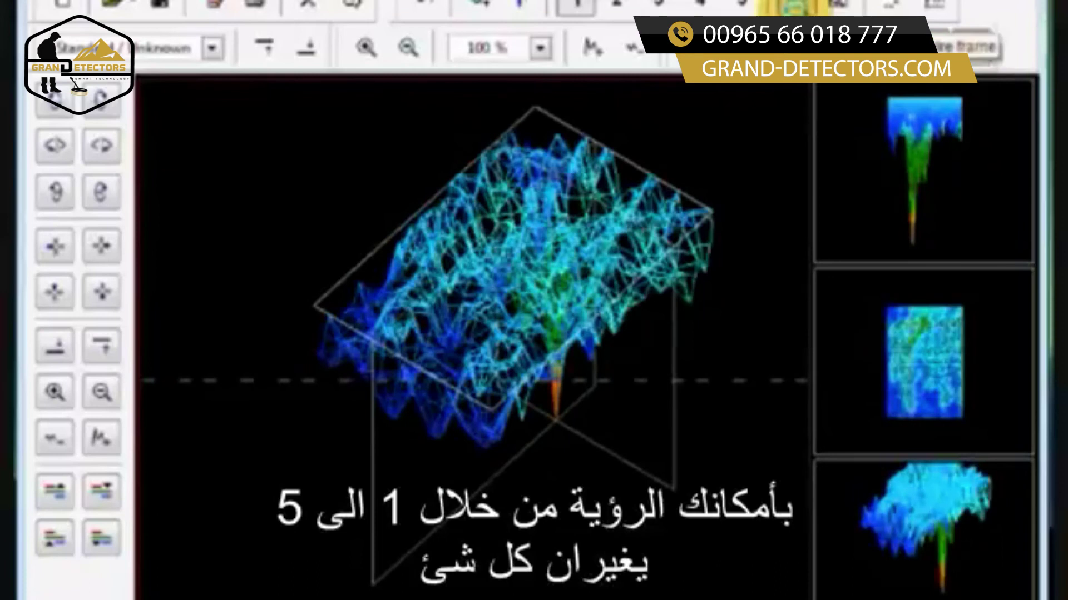
click(657, 5)
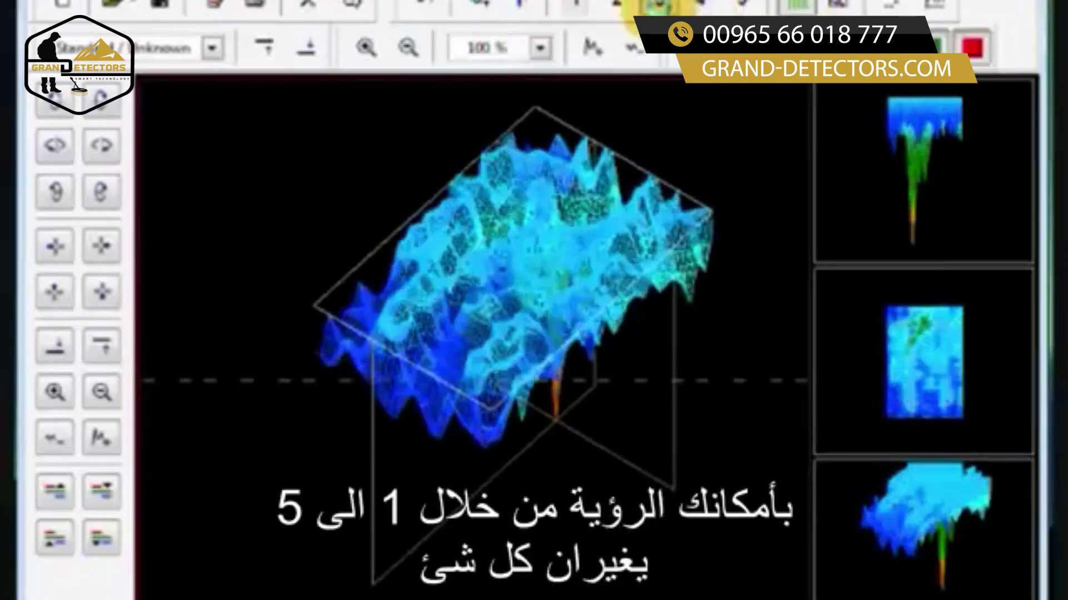
click(748, 7)
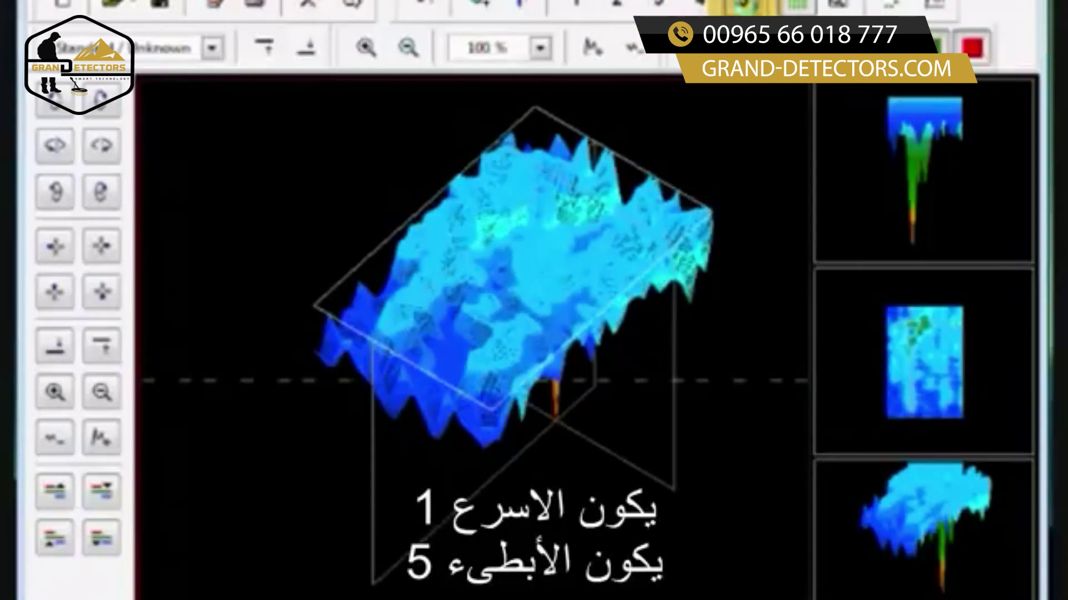
click(748, 7)
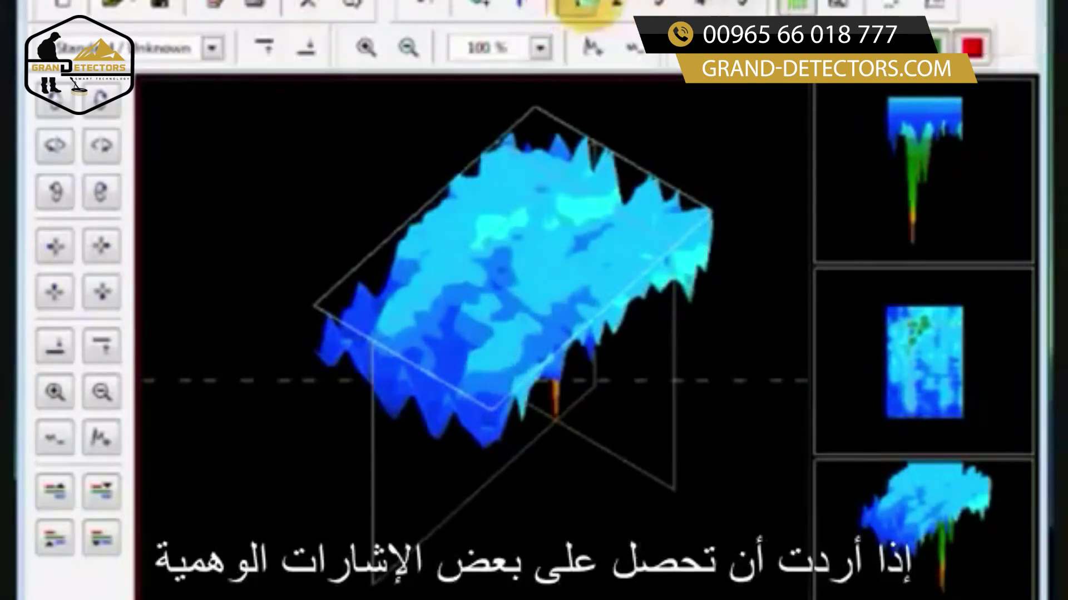
click(578, 7)
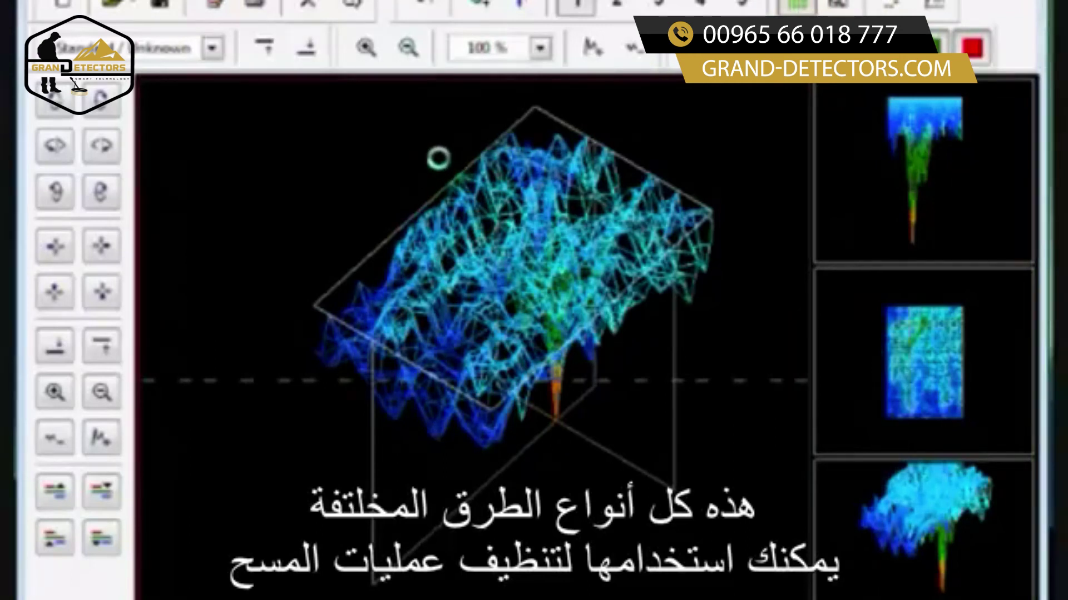
click(787, 8)
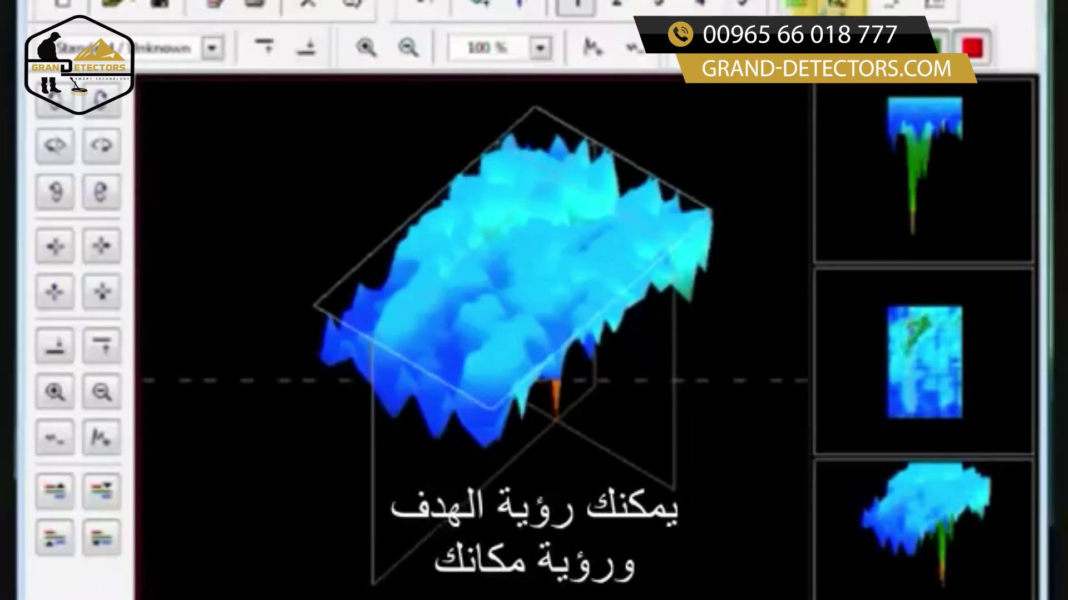
click(798, 9)
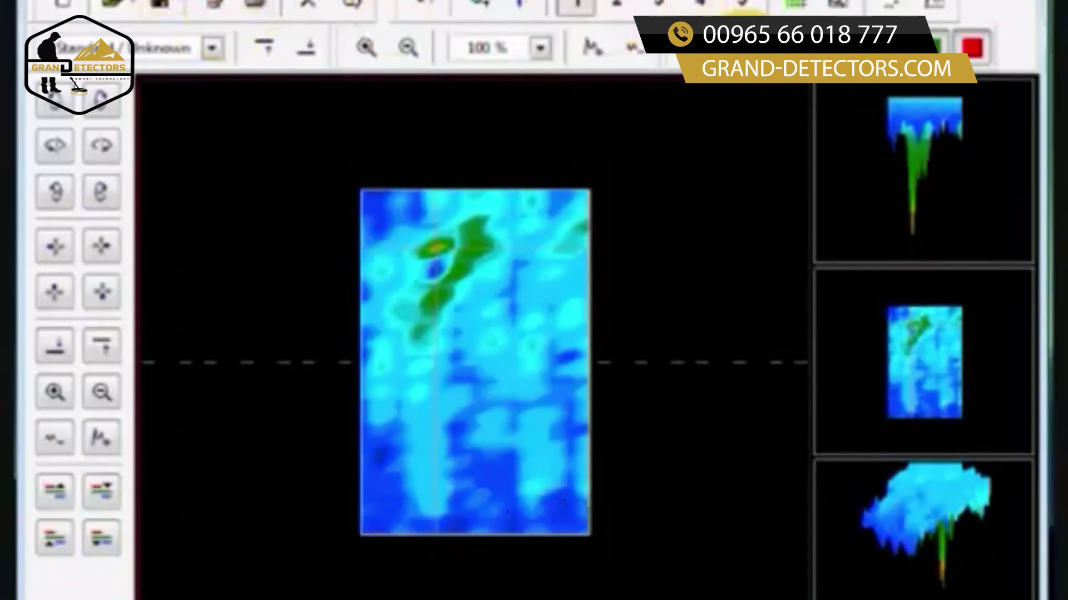
Change the perspective scan's values so the target signal points upward, and shift the scan down to show the whole peak
key(F4)
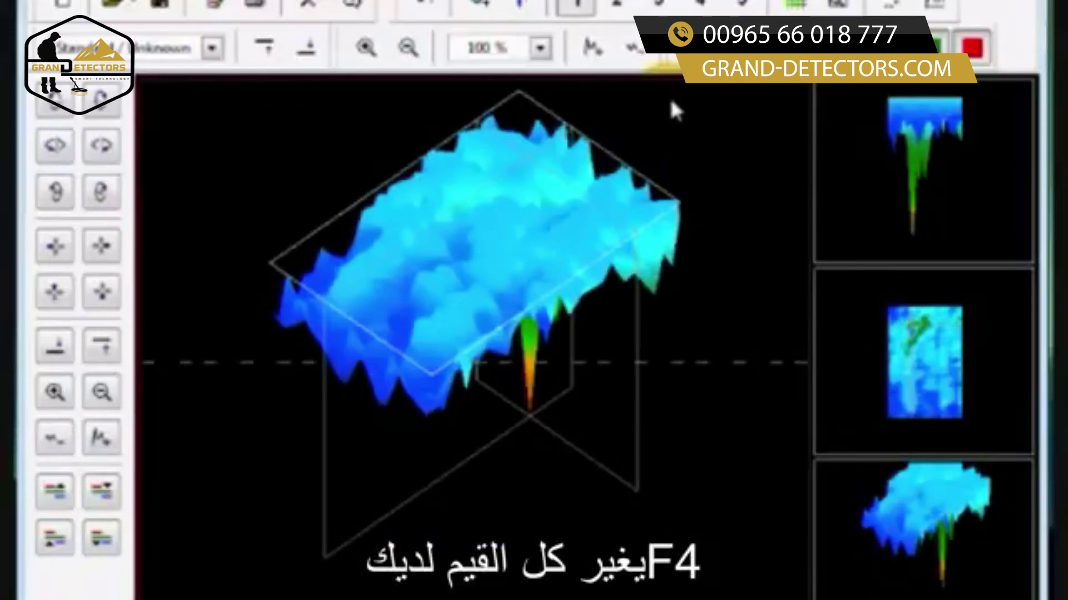
key(F4)
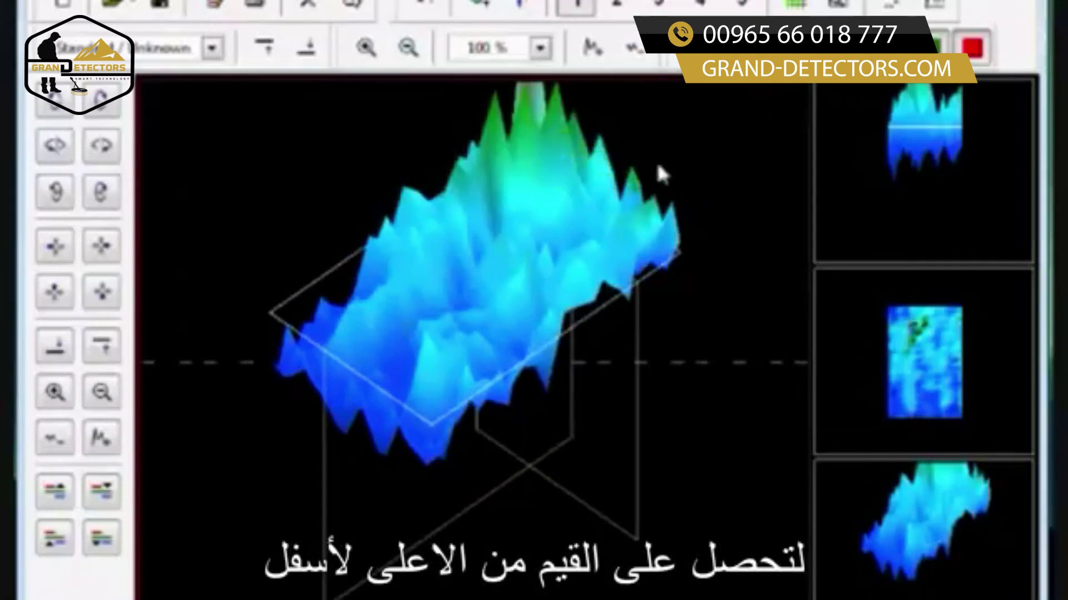
click(100, 299)
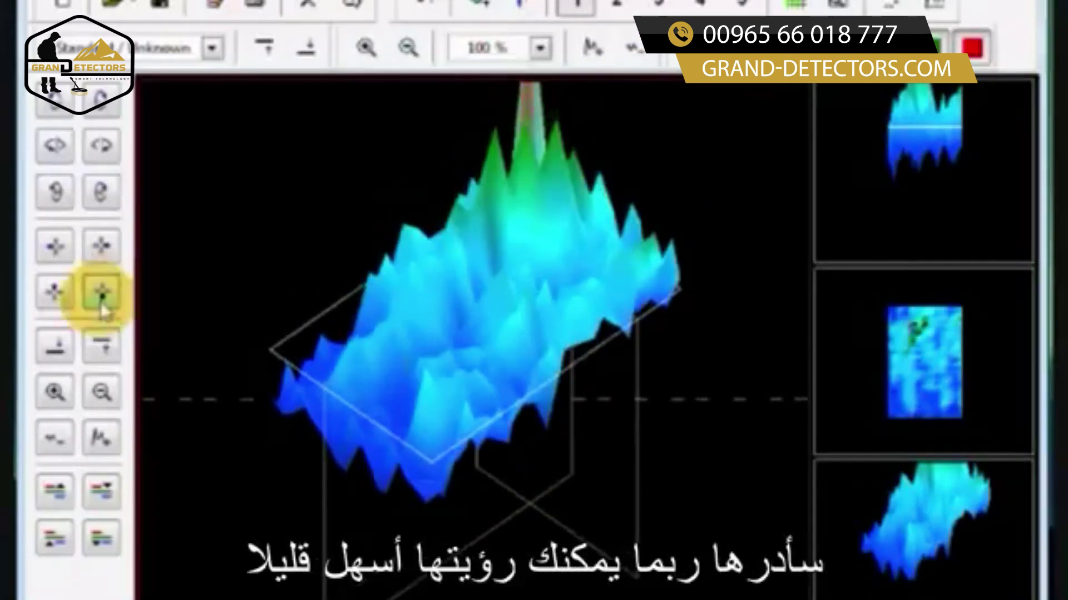
click(101, 298)
click(101, 297)
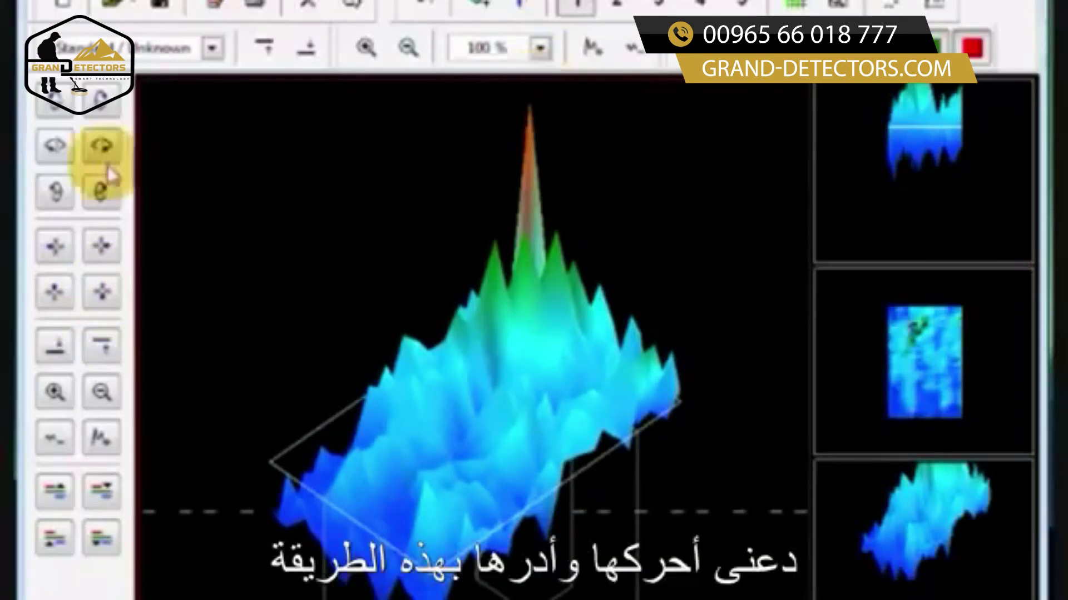
Rotate the scan about its z-axis and tilt it to examine the target peak from the side and from above
click(55, 192)
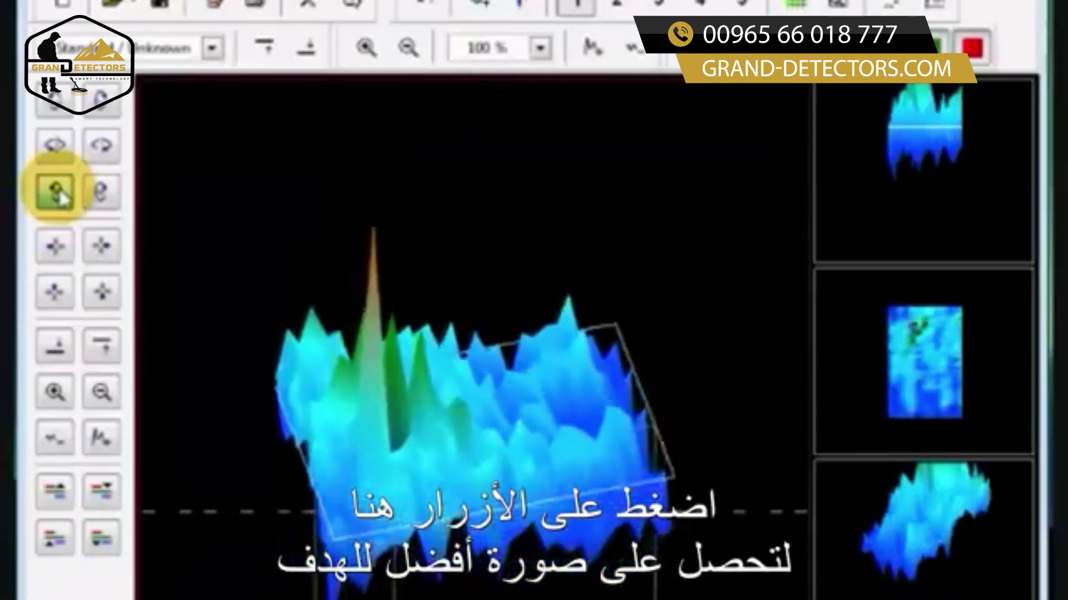
click(55, 113)
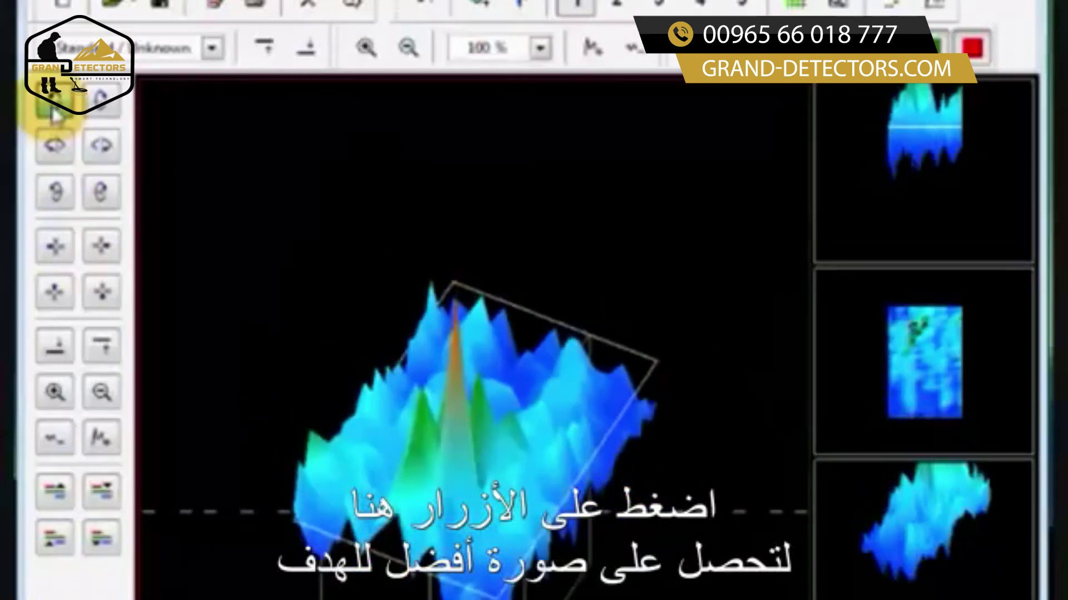
click(56, 294)
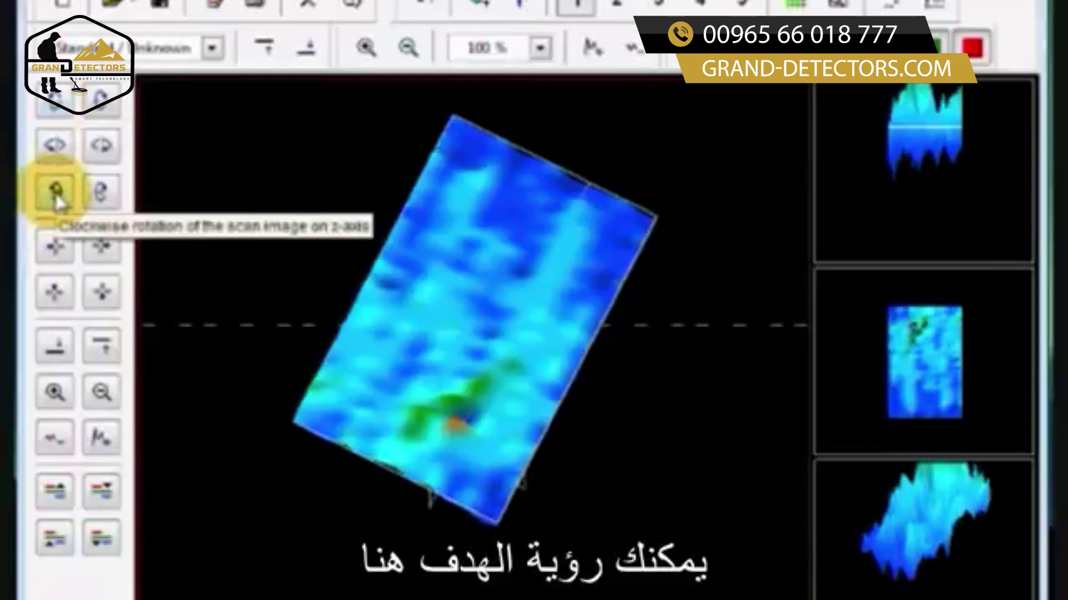
click(55, 105)
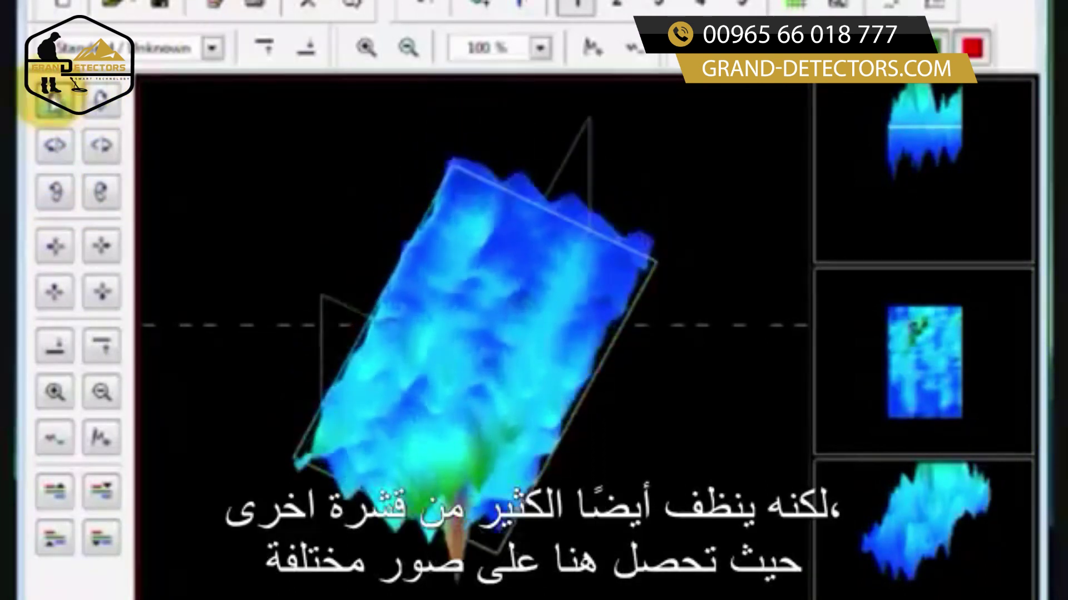
click(101, 103)
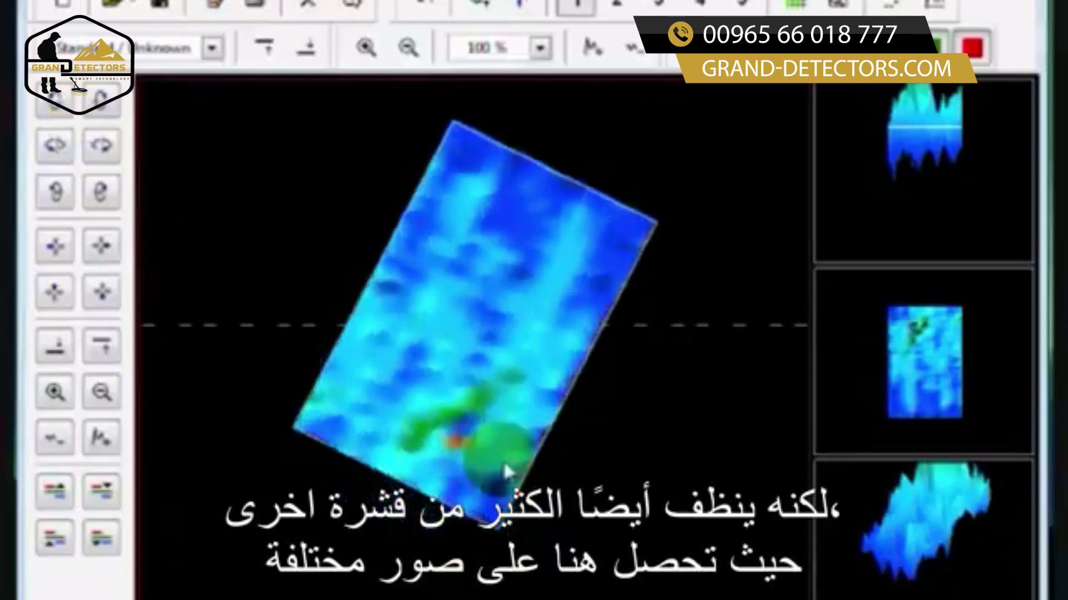